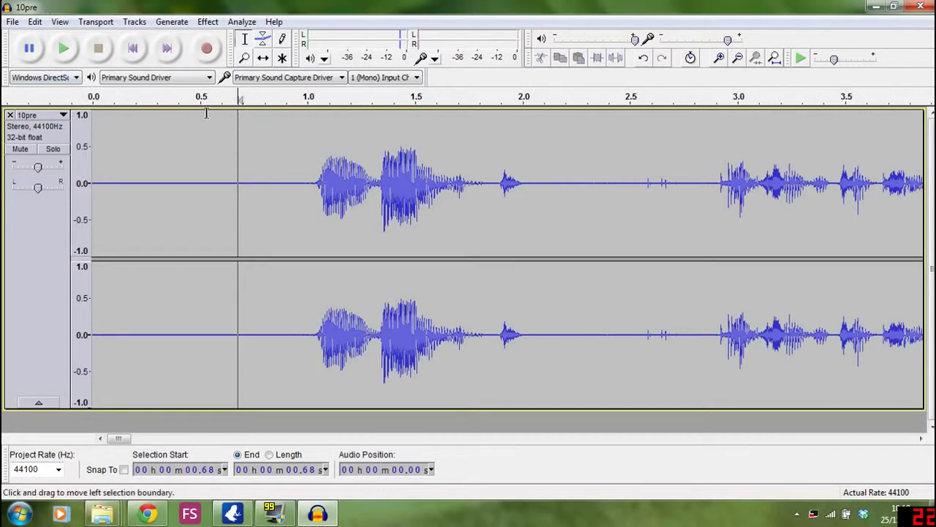
Play the opening of the 10pre track from its start several times to listen for unwanted noise
click(132, 48)
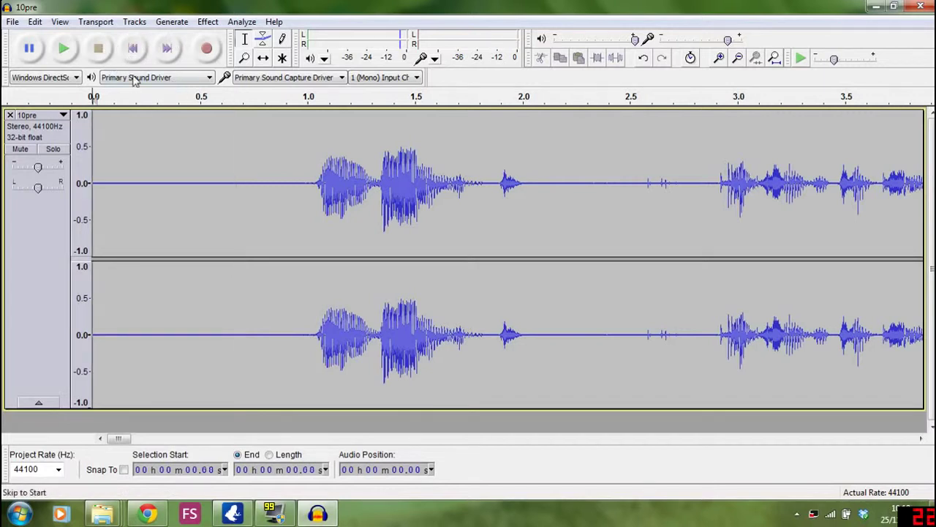
click(64, 48)
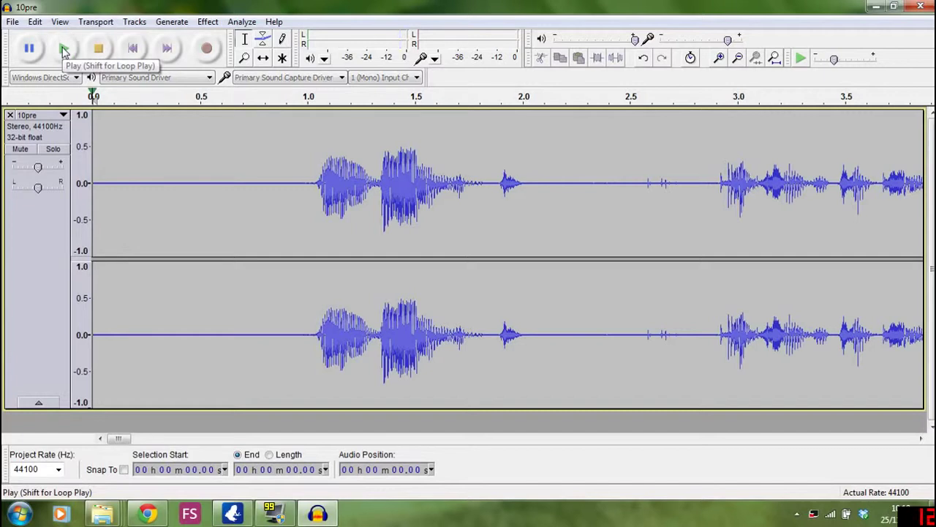
click(100, 50)
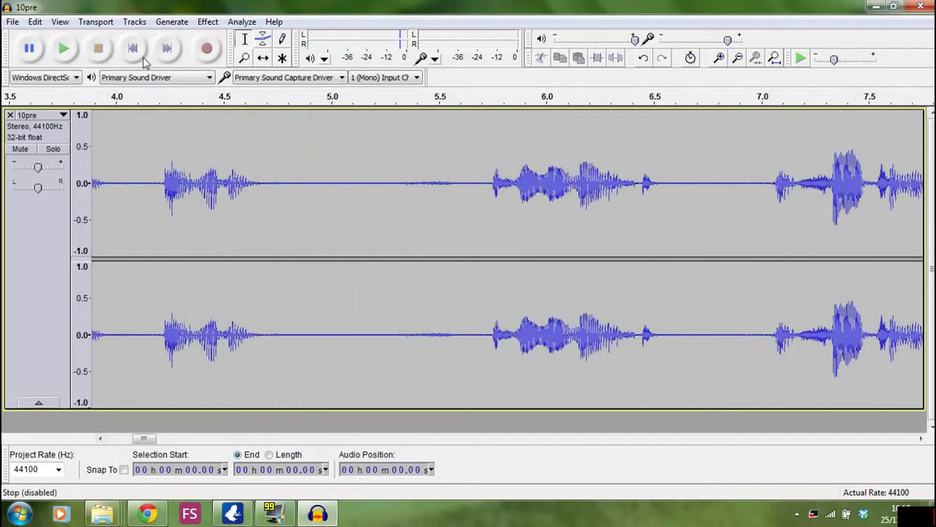
click(132, 48)
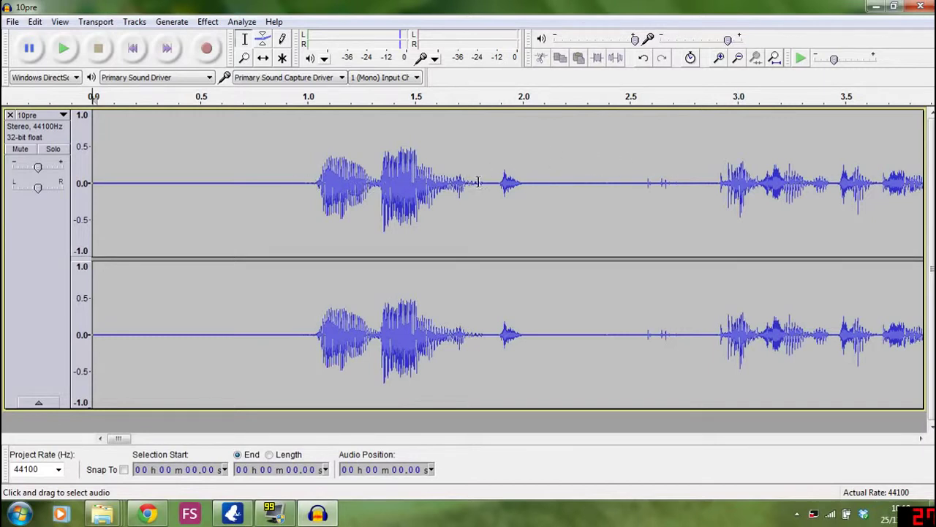
click(64, 49)
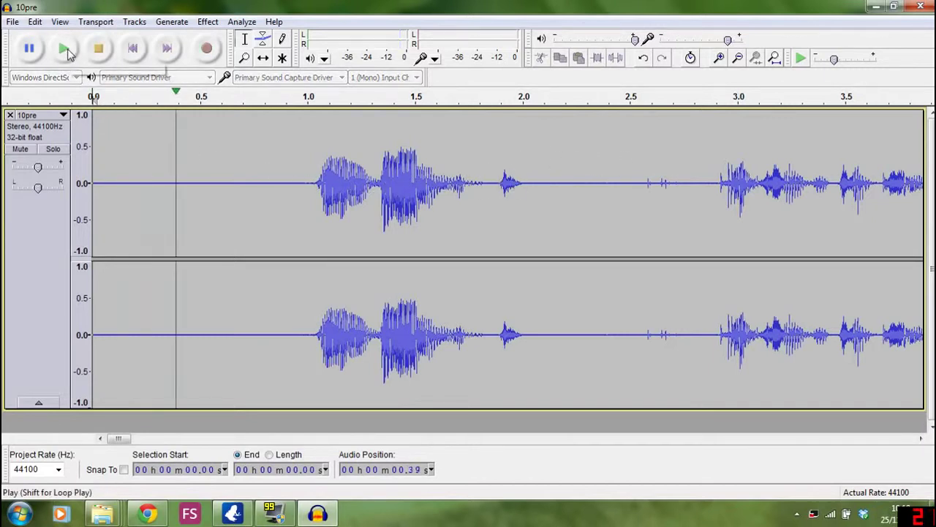
click(97, 51)
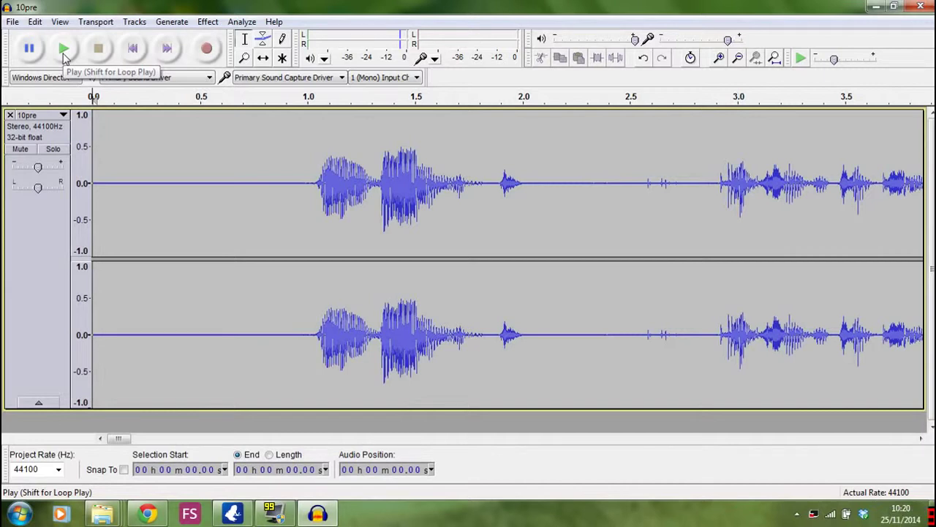
click(64, 49)
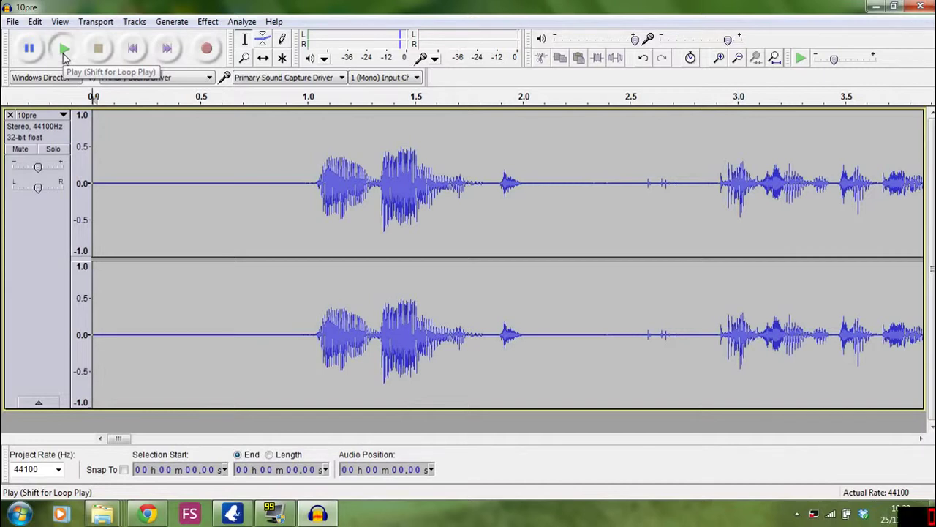
click(101, 49)
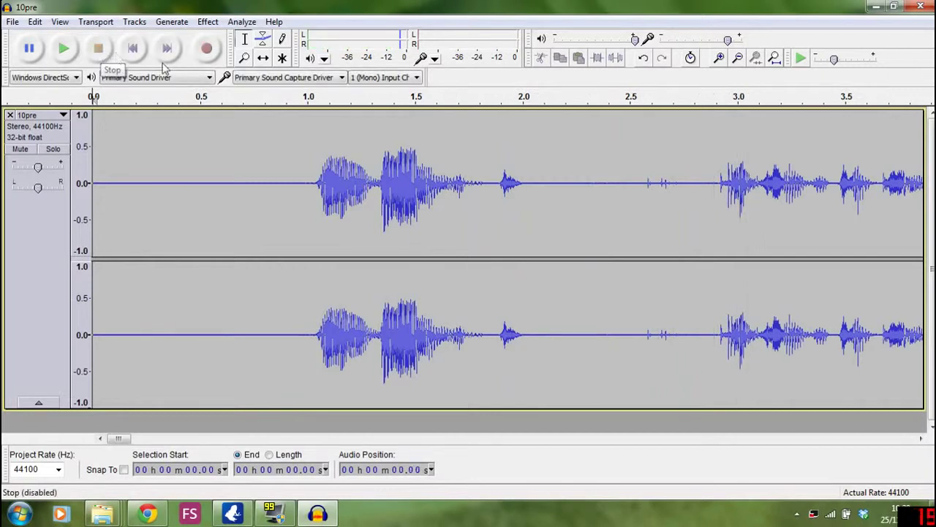
Loop-play the small clicks from about 2.51 to 2.76 s, silence that selection, and loop it again to check
click(633, 151)
drag(636, 150, 684, 154)
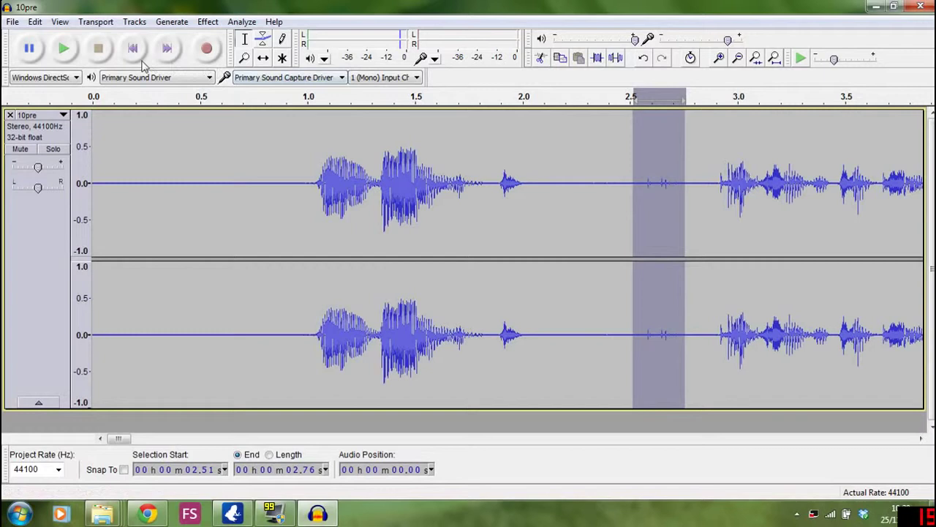
click(64, 49)
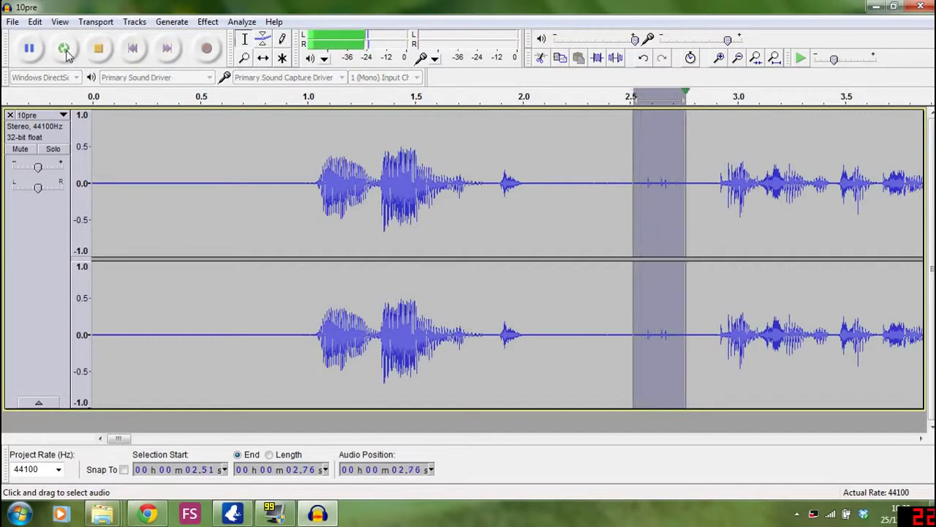
click(100, 52)
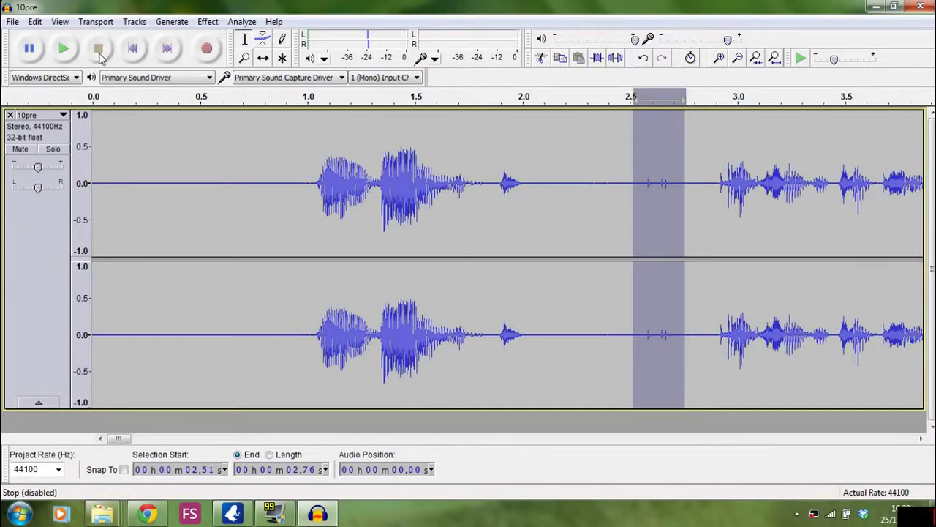
key(shift)
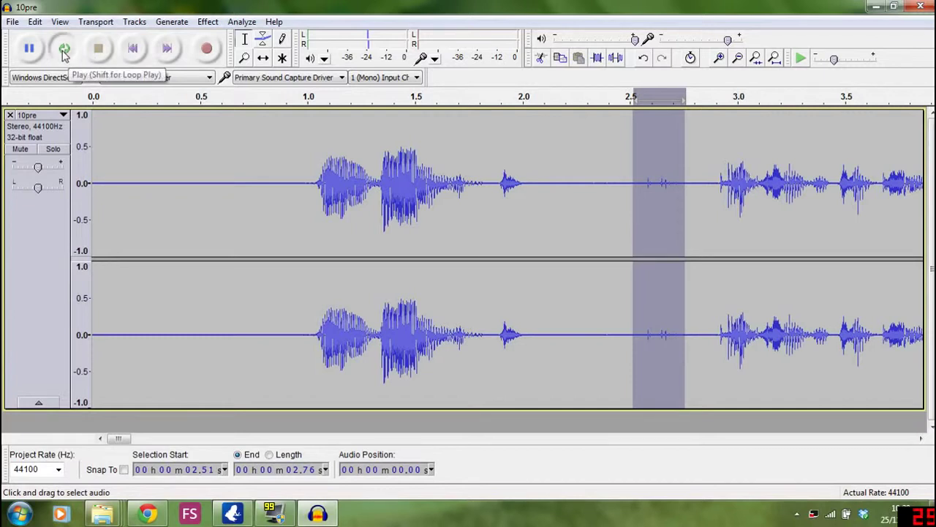
shift+click(65, 55)
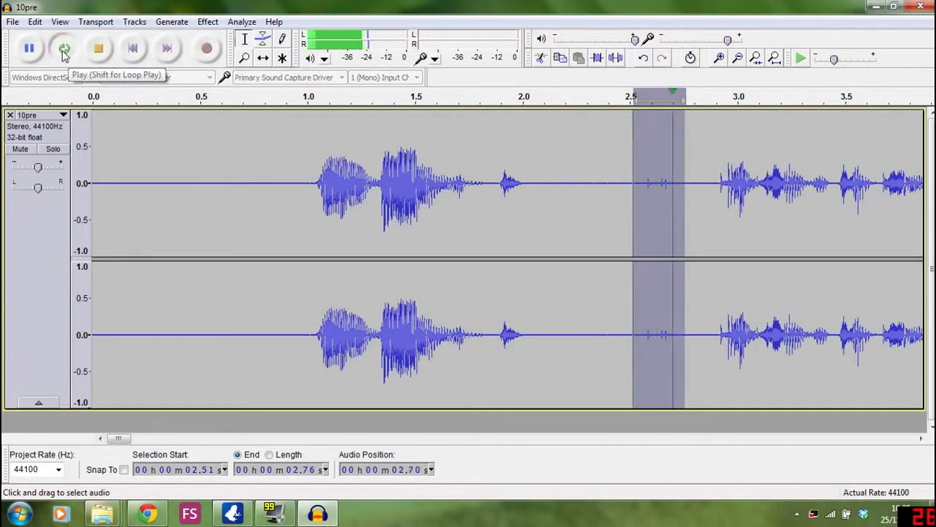
click(93, 56)
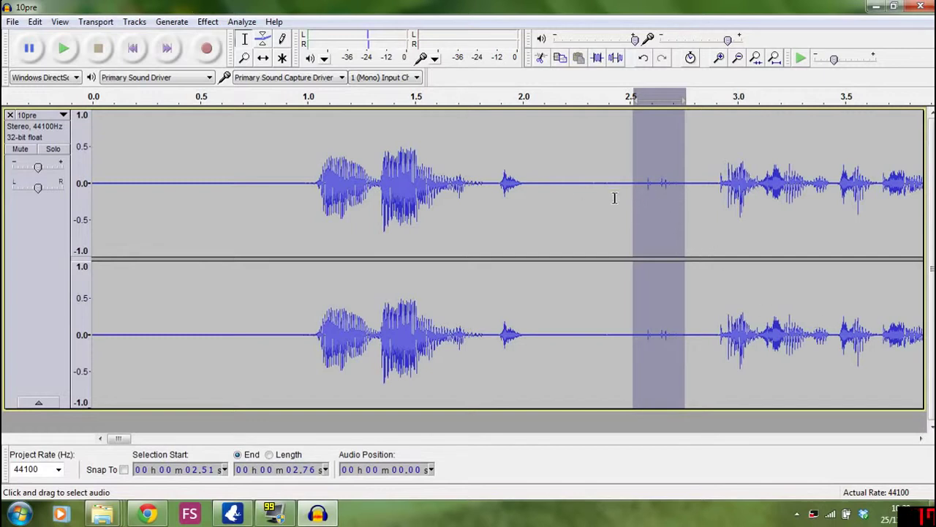
key(ctrl+l)
shift+click(63, 50)
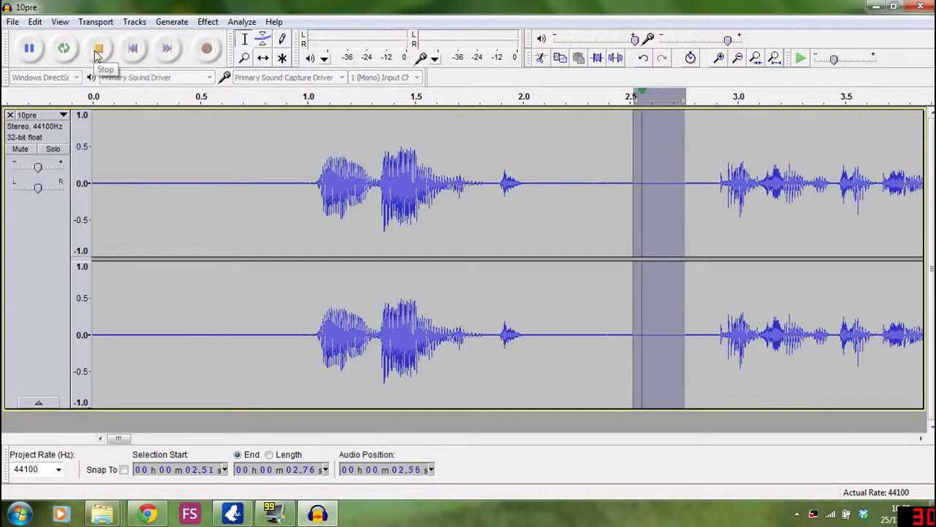
click(94, 51)
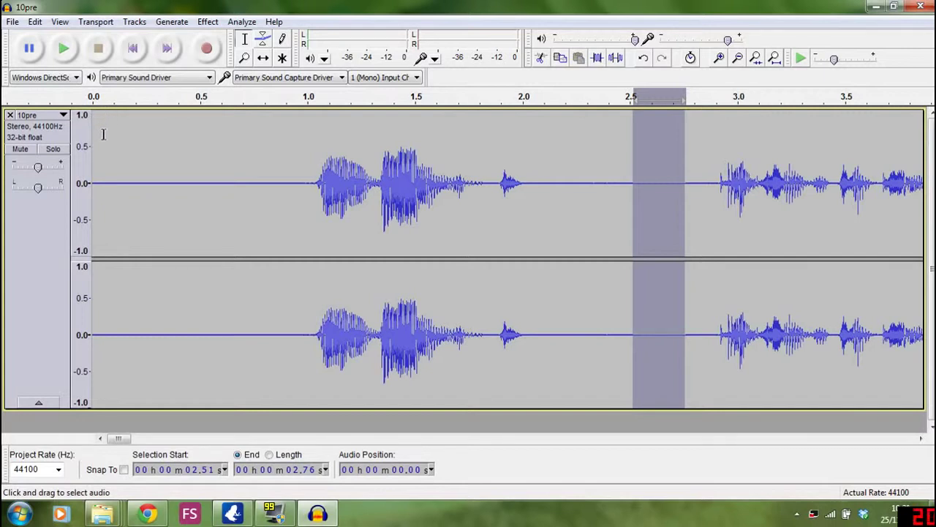
Capture a Noise Removal profile from the quiet section between about 0.23 and 0.55 s
drag(113, 154, 291, 157)
mouse_move(224, 155)
mouse_down()
mouse_move(162, 159)
mouse_move(238, 164)
mouse_up()
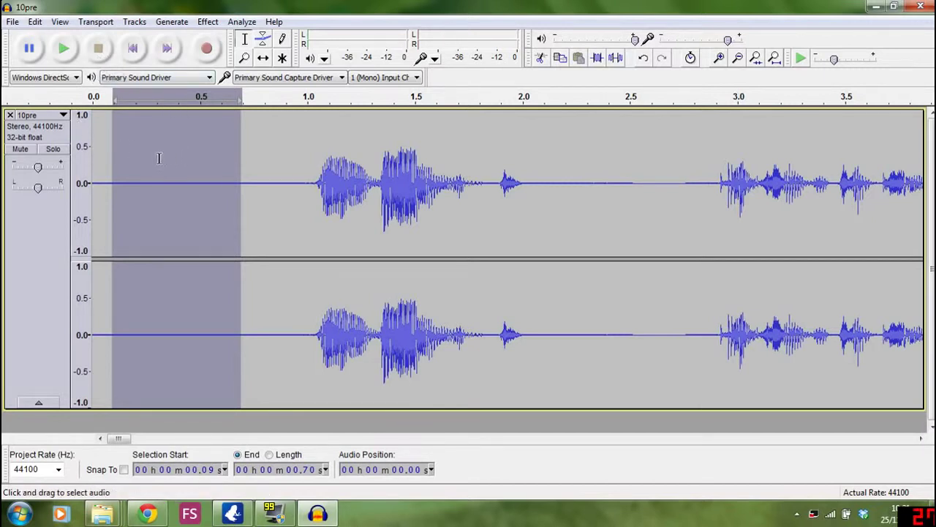
drag(147, 165, 210, 164)
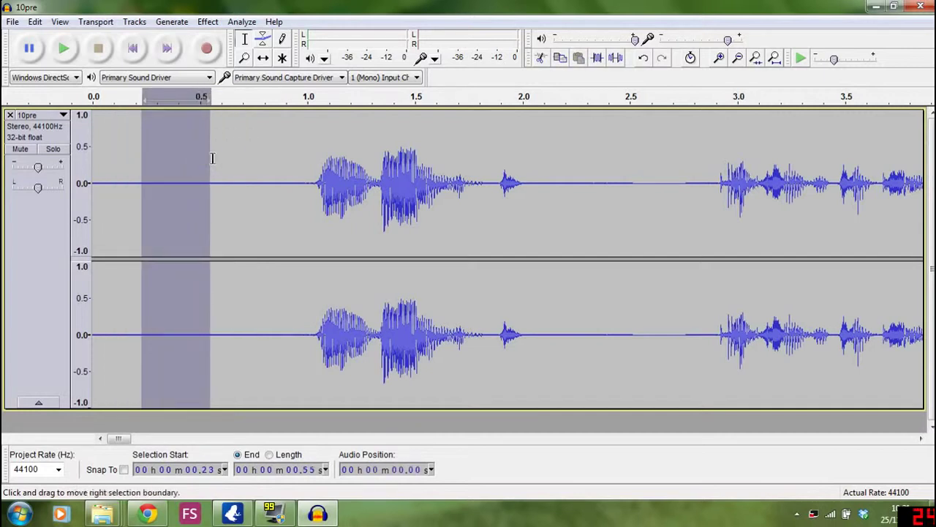
click(208, 22)
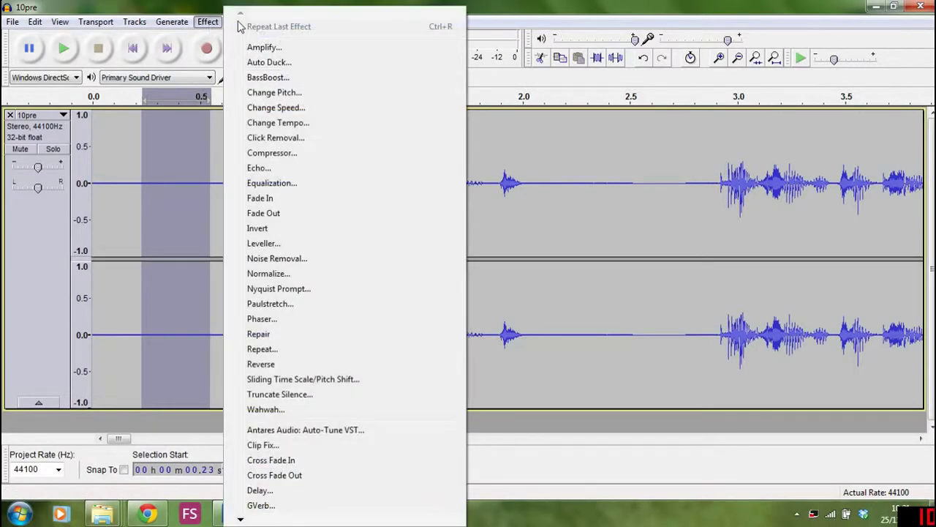
click(290, 263)
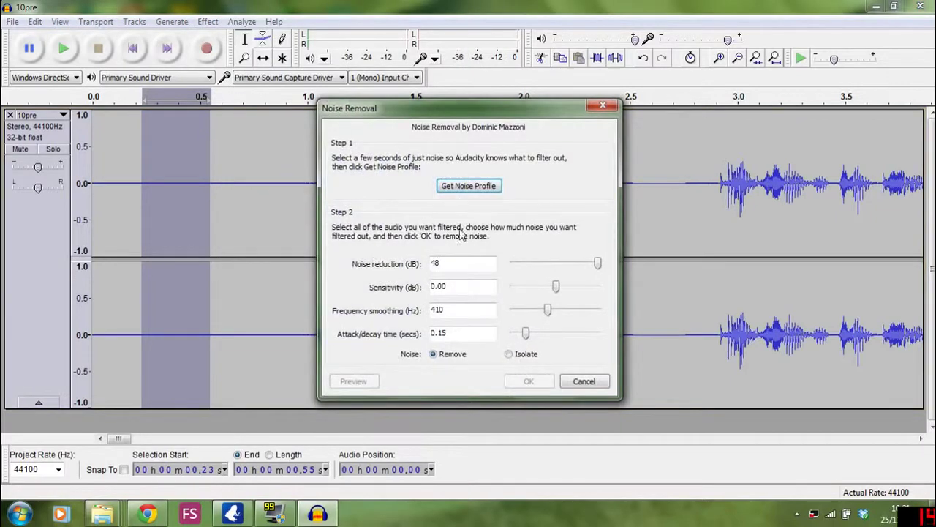
click(472, 188)
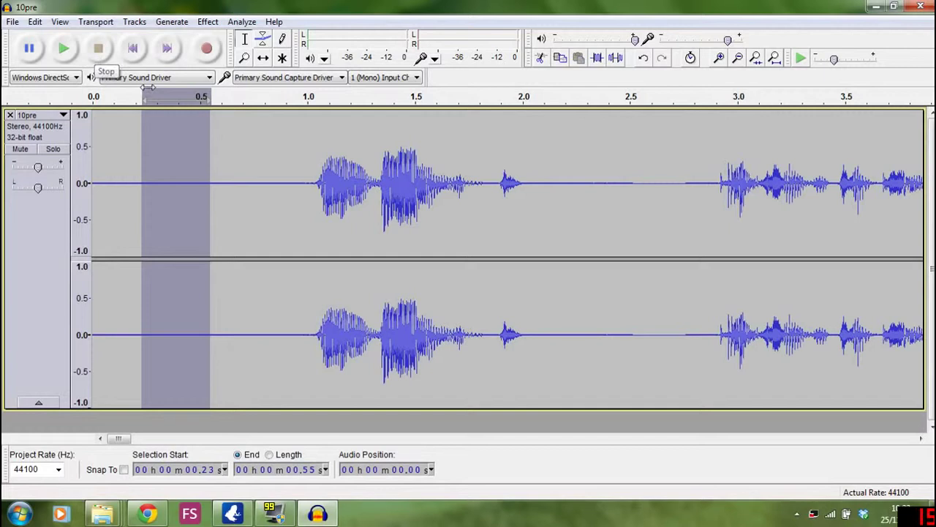
Apply Noise Removal to the whole track using the captured profile with 48 dB noise reduction
click(119, 155)
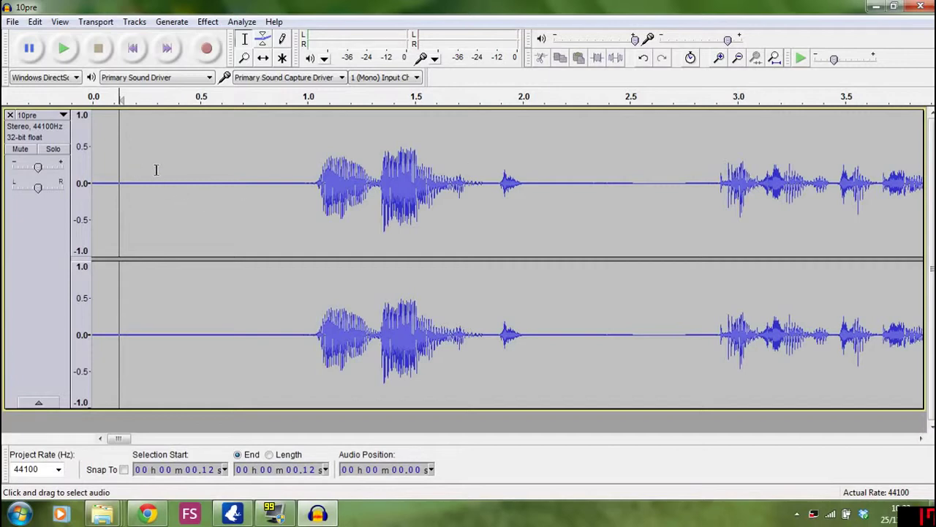
click(208, 21)
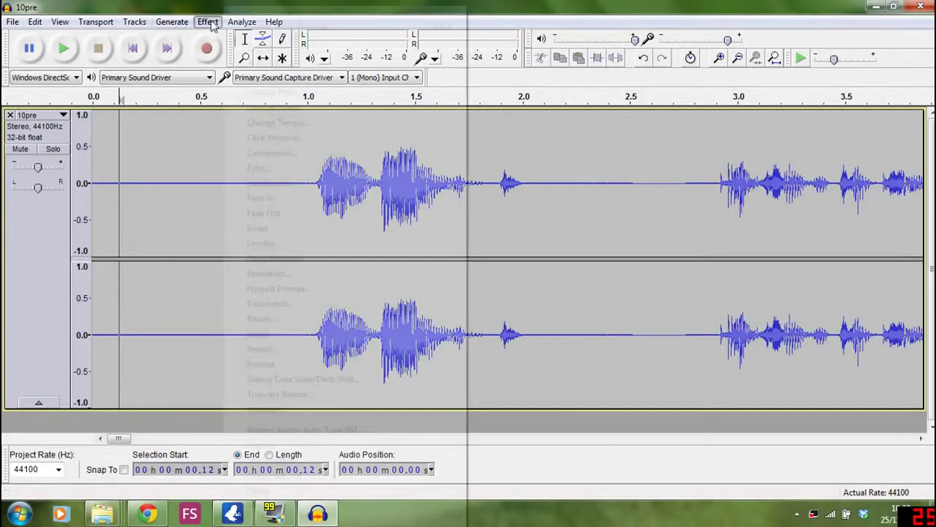
click(278, 258)
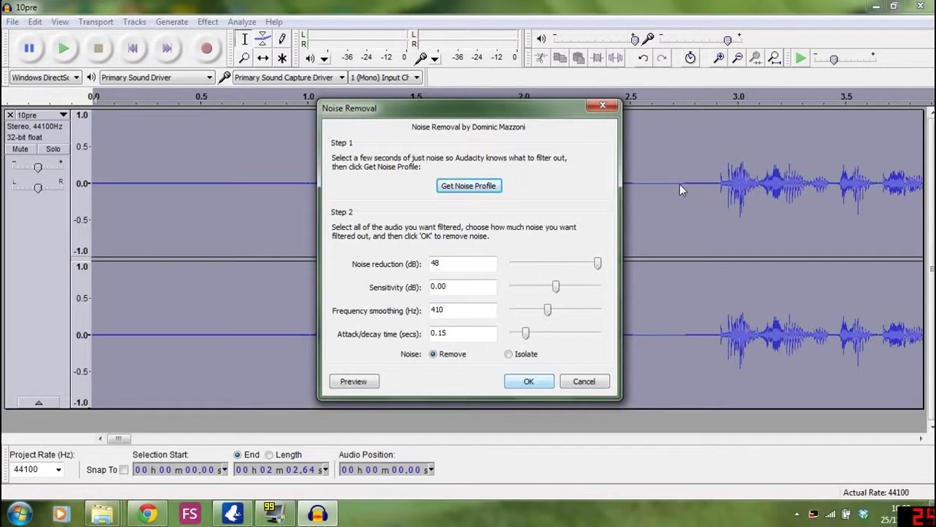
click(528, 381)
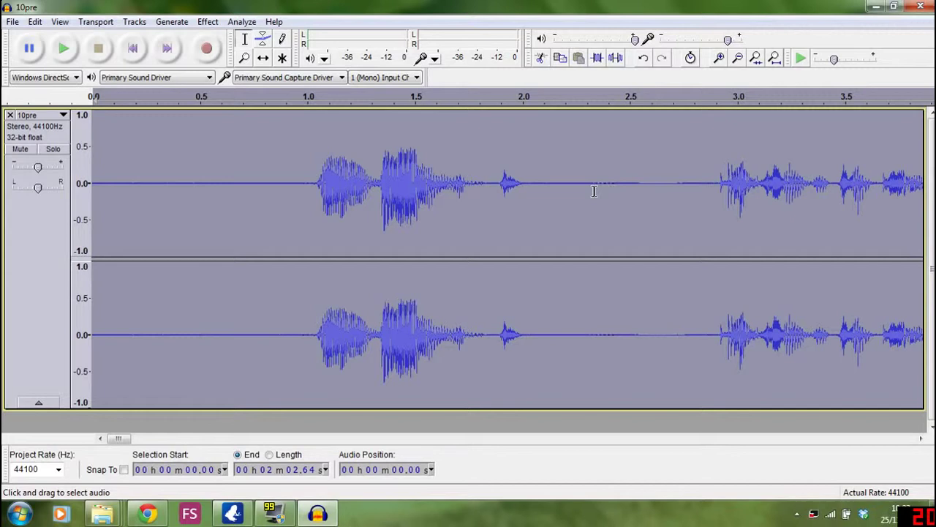
Play the noise-reduced track from the start and again from about 4.0 s to listen for remaining noise
click(64, 57)
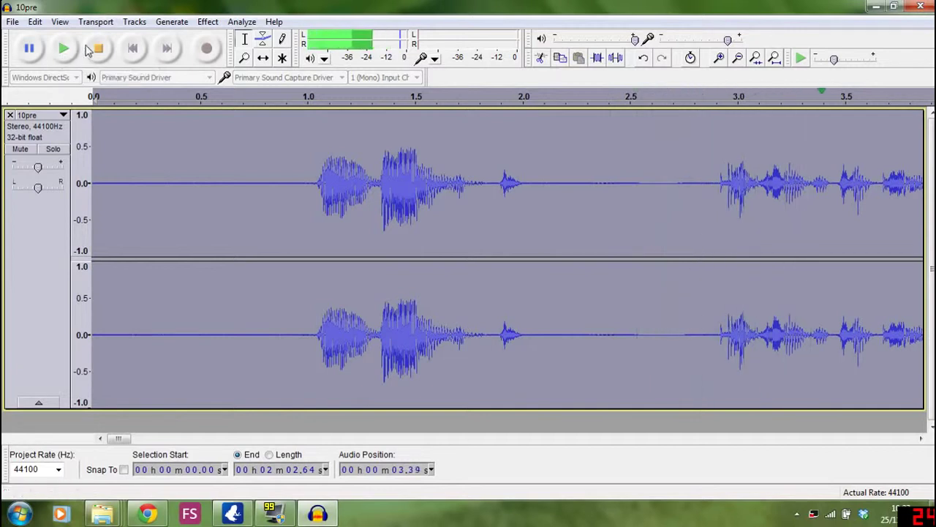
click(96, 49)
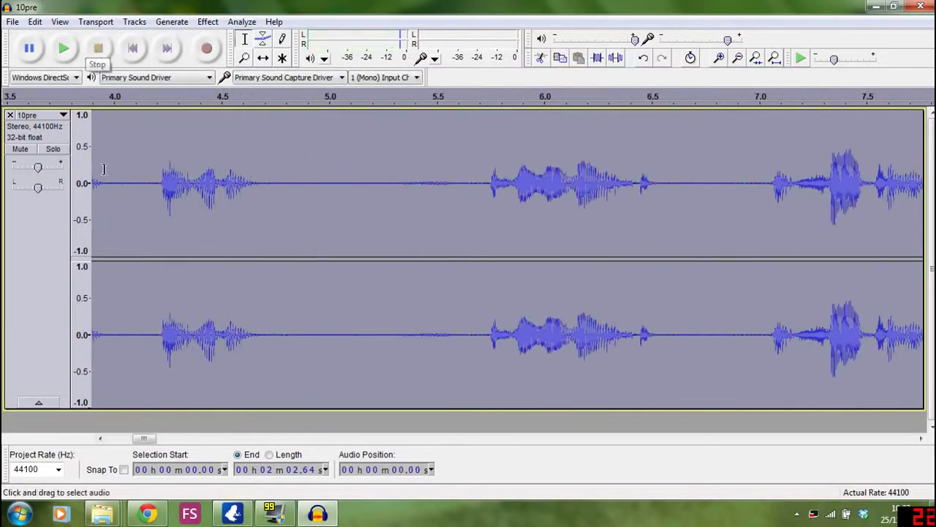
click(113, 176)
key(space)
key(space)
key(space)
key(space)
Silence the short gap from about 4.00 to 4.08 s and play back from about 3.94 s
drag(115, 164, 133, 167)
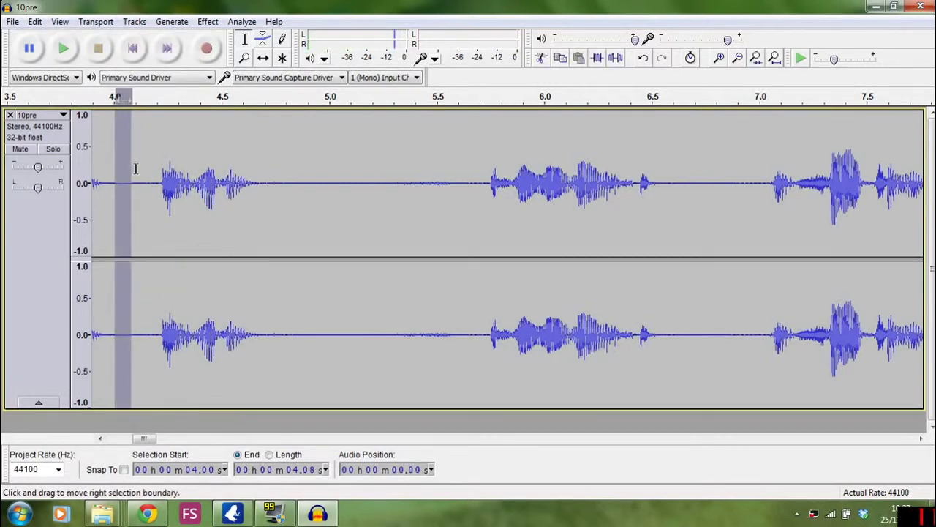
click(101, 152)
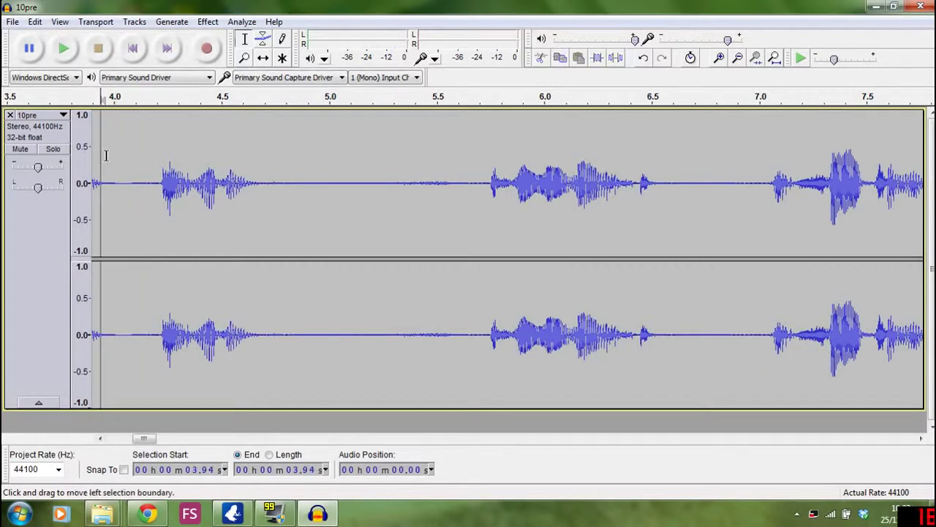
key(space)
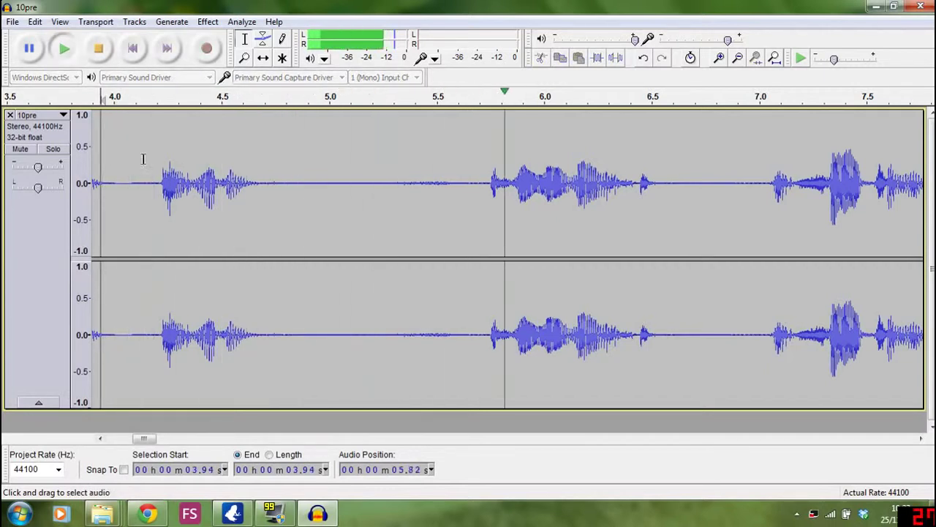
key(space)
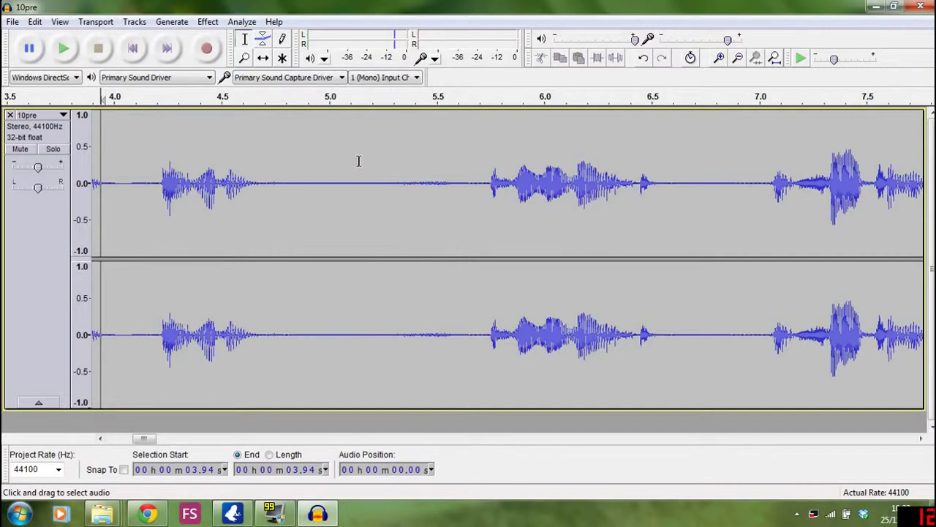
Loop-play the breath noise from about 5.14 to 5.73 s, silence it, and play back from about 4.99 s
drag(358, 161, 486, 156)
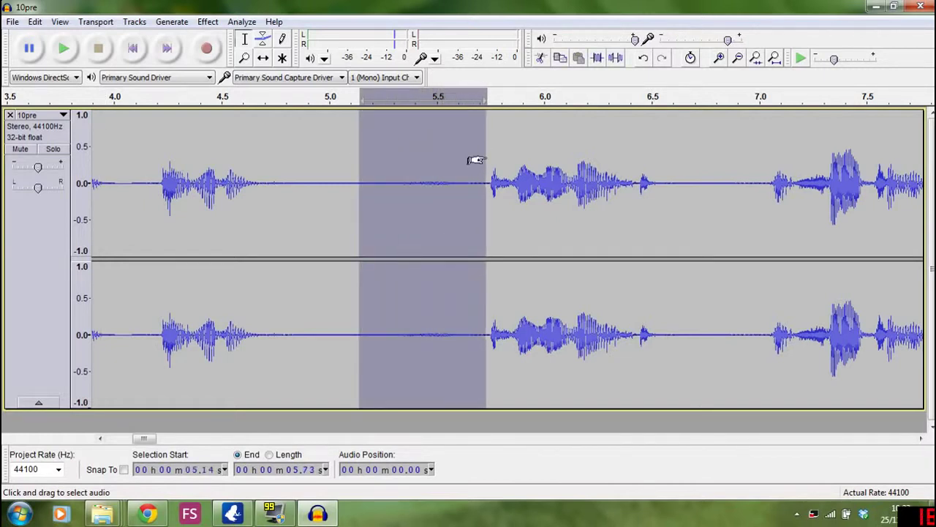
key(shift)
shift+click(57, 49)
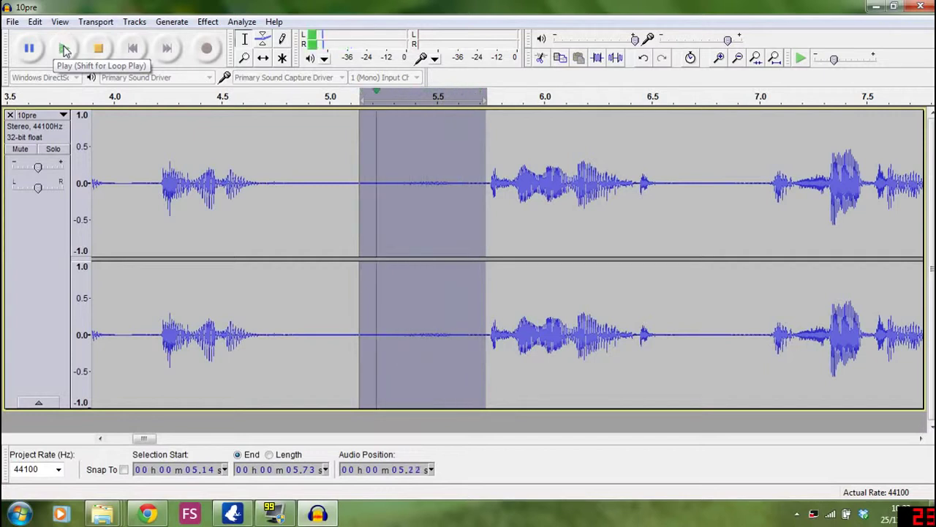
click(98, 48)
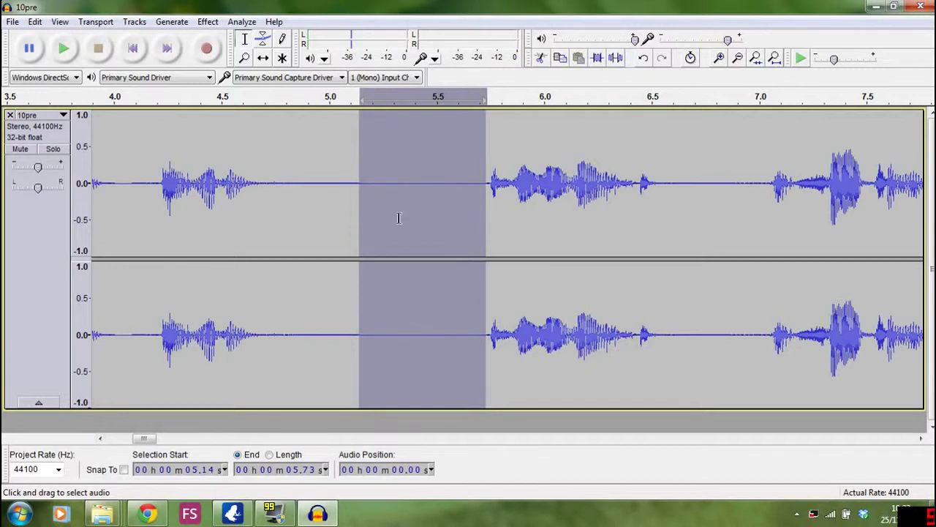
click(328, 146)
key(space)
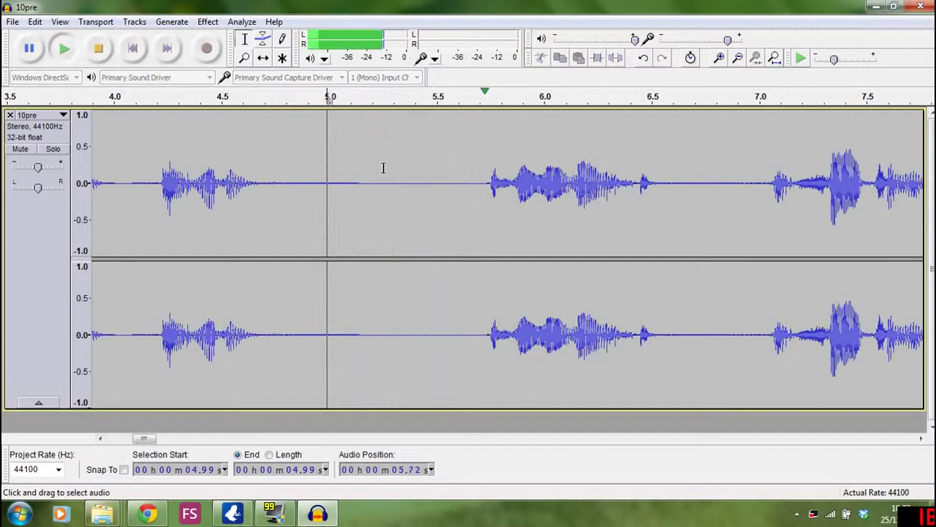
Replay the audio from about 4.99 s, and audition the faint noise selected from about 8.66 to 8.88 s
key(space)
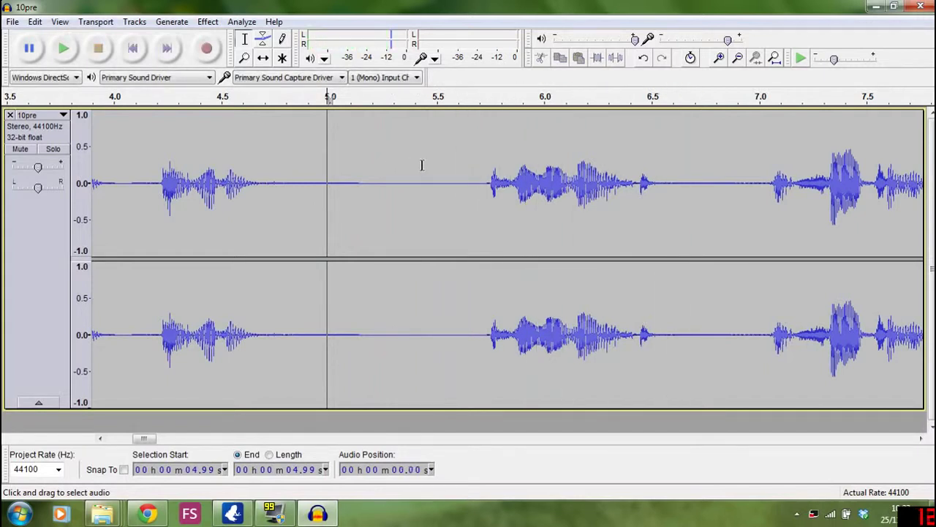
key(space)
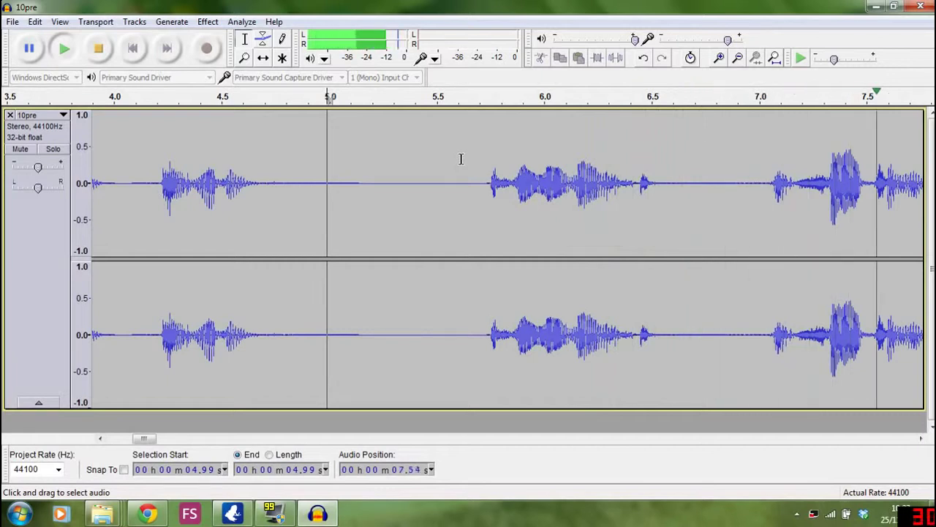
key(space)
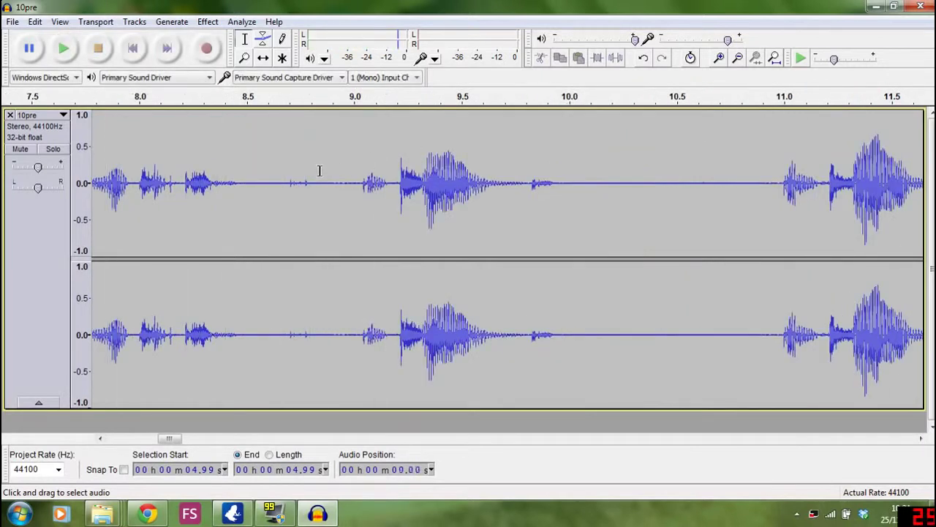
click(280, 158)
drag(291, 156, 326, 158)
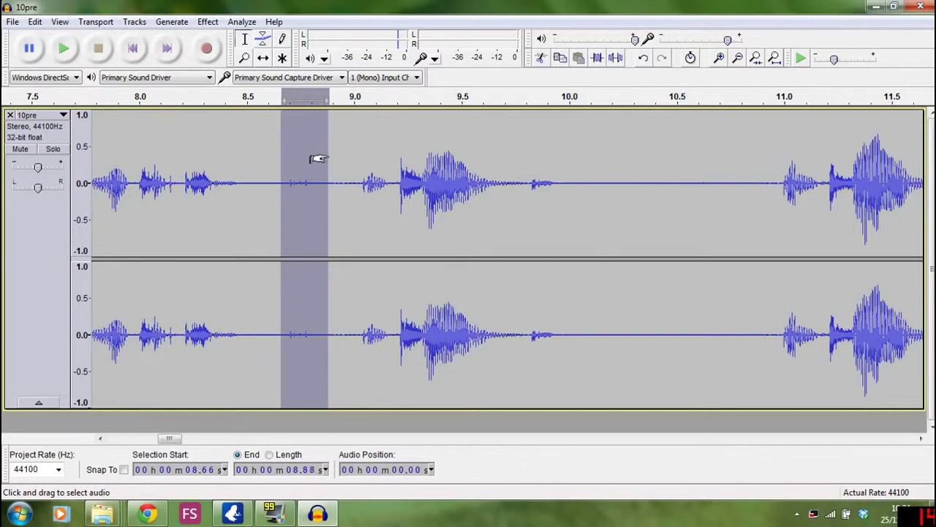
key(space)
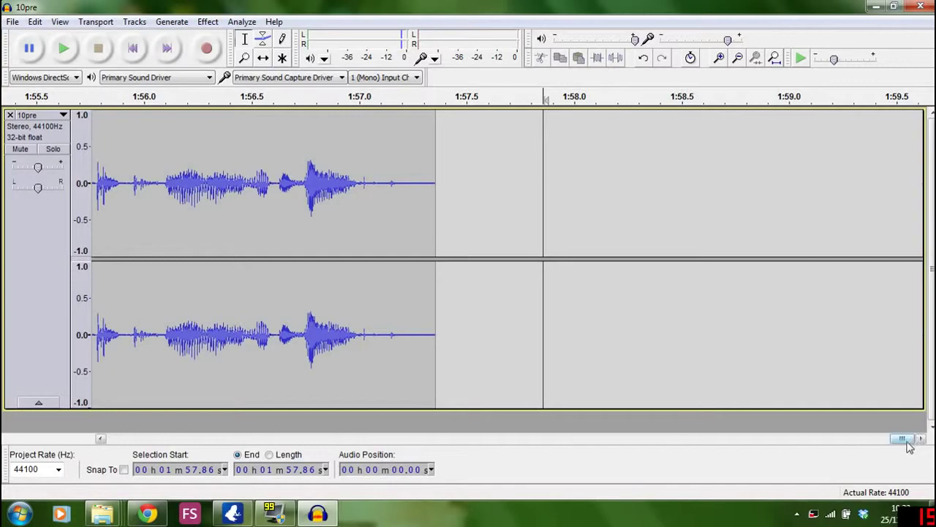
Select the phrase from about 53.25 to 55.65 s, and play that passage three times from about 52.88 s
drag(904, 441, 475, 439)
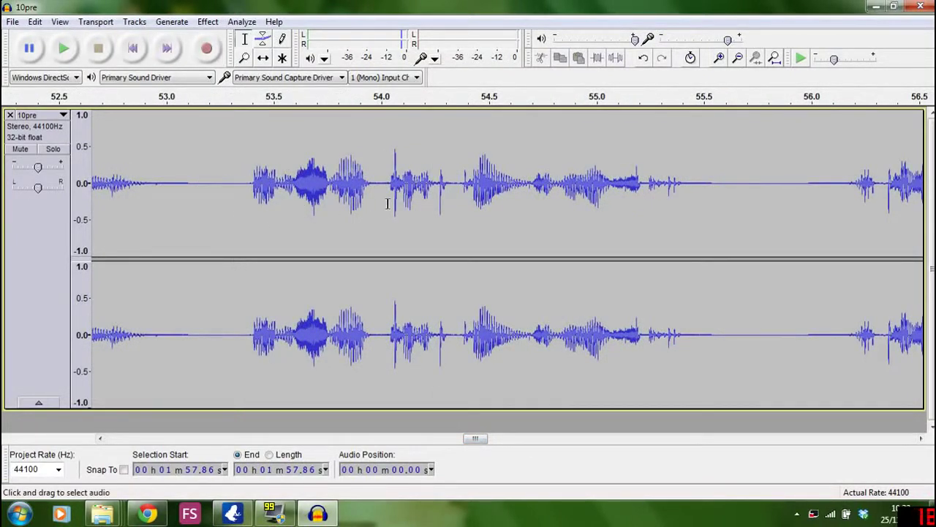
drag(220, 232, 735, 218)
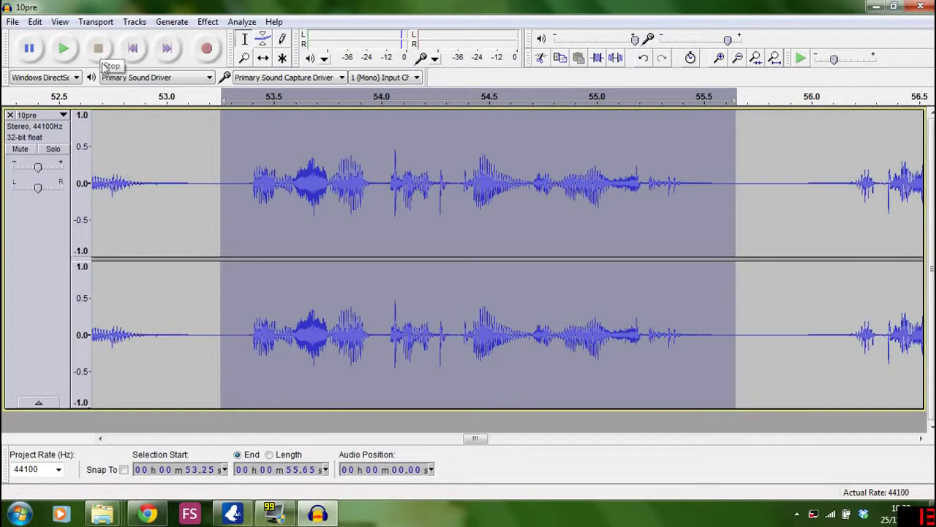
click(190, 192)
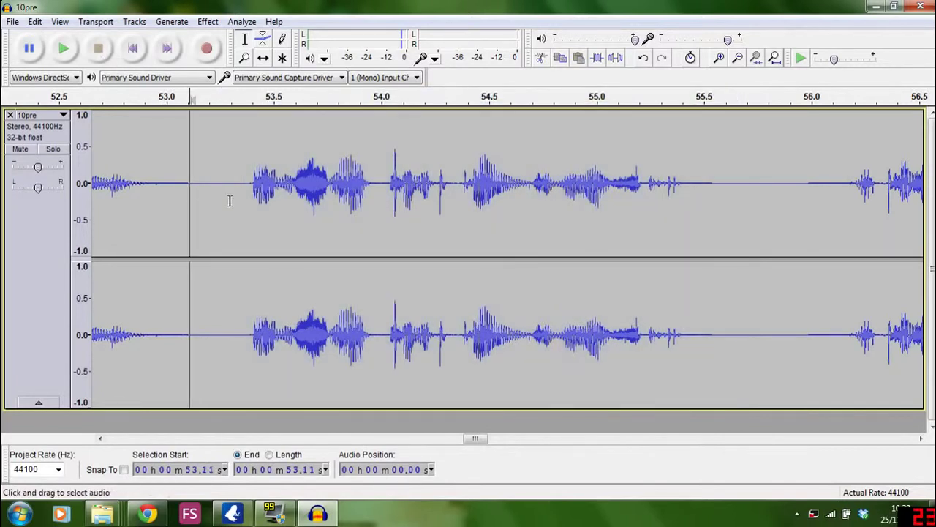
click(139, 207)
key(space)
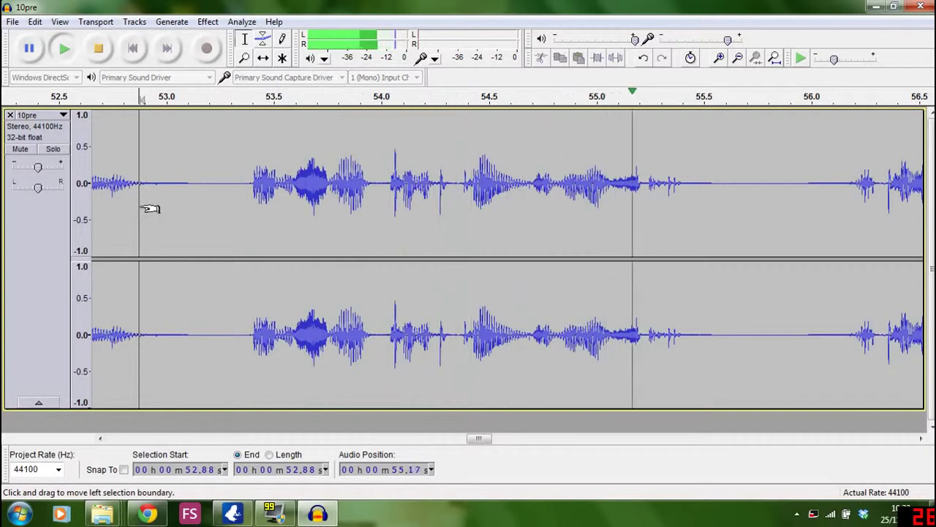
key(space)
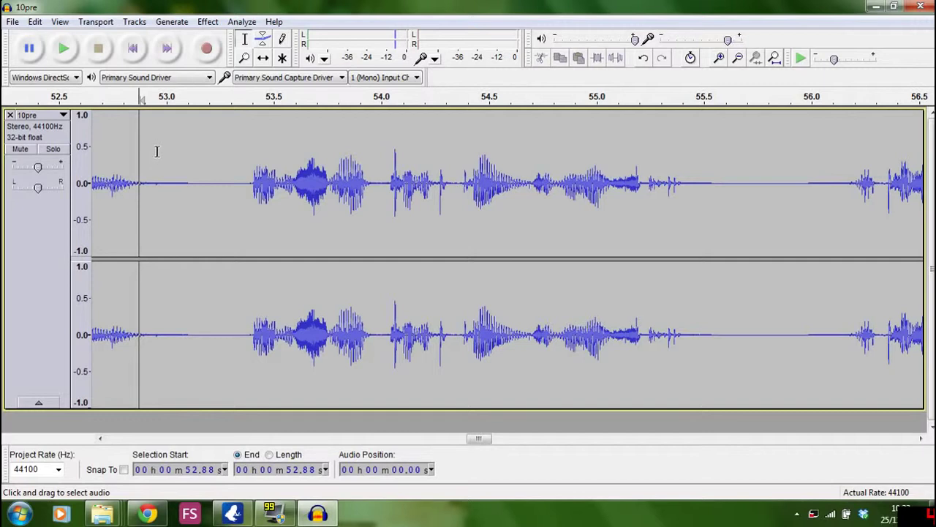
click(64, 52)
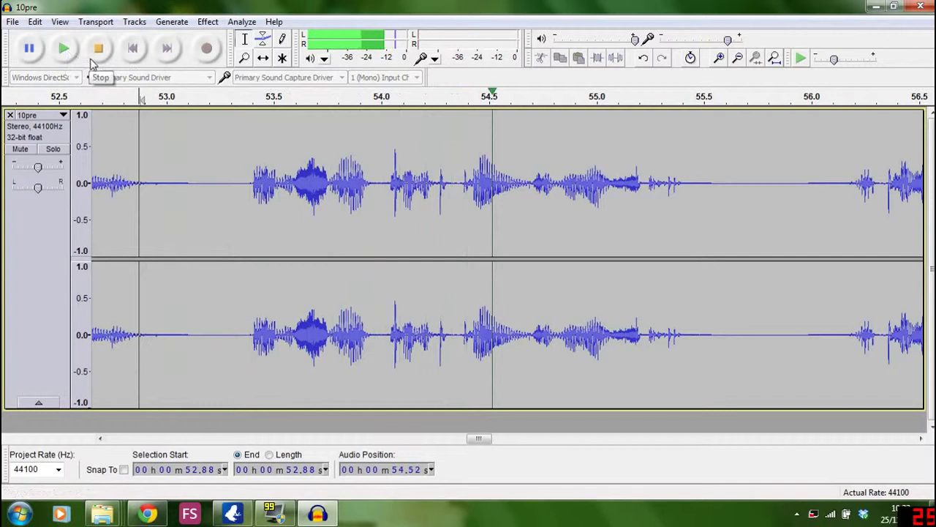
click(98, 53)
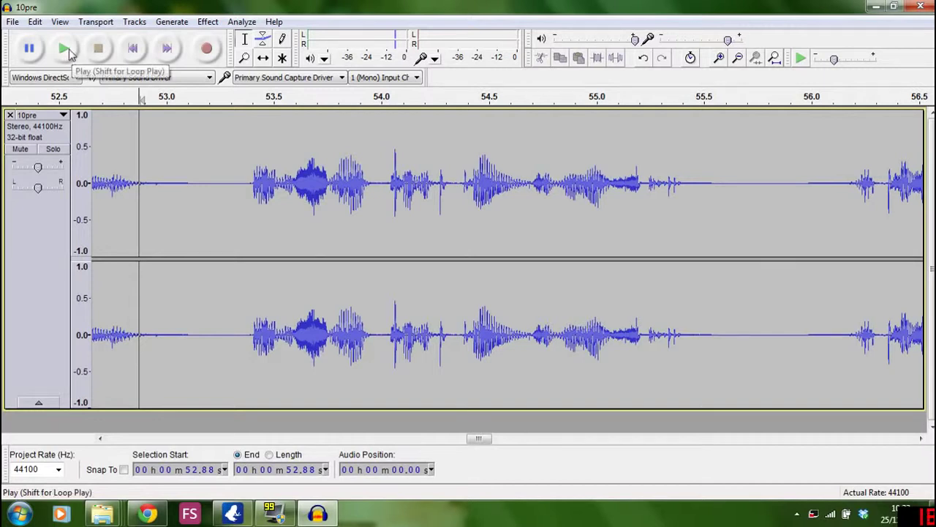
click(65, 50)
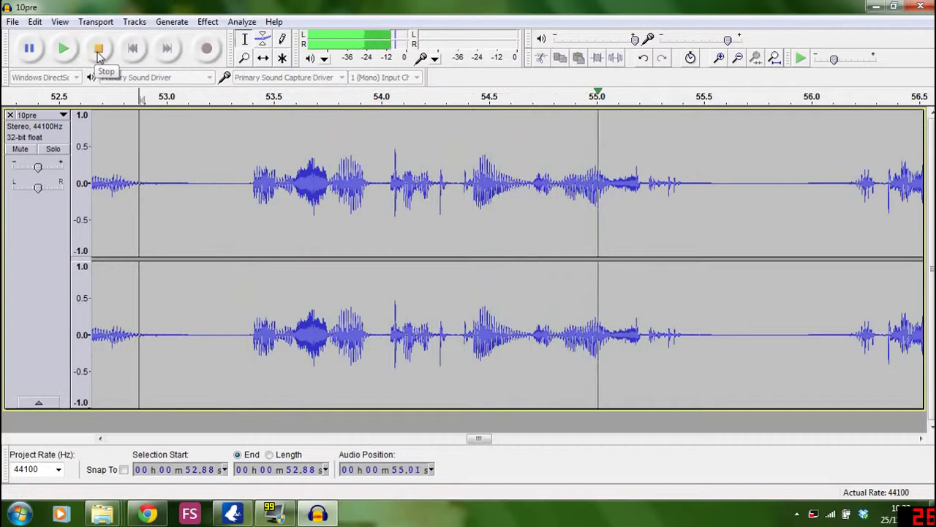
click(100, 54)
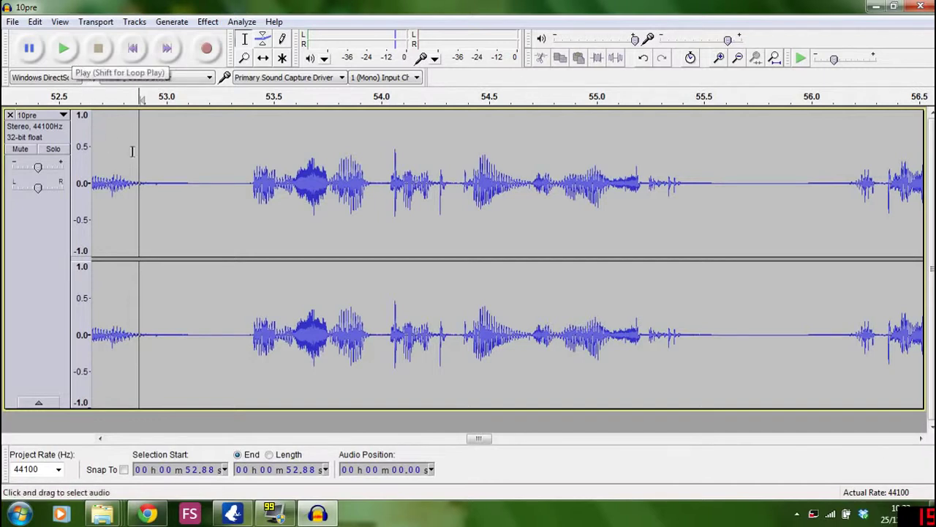
Apply the Leveller effect to the whole track with Heavy leveling and a -70 dB noise threshold, and play it from the start
click(209, 21)
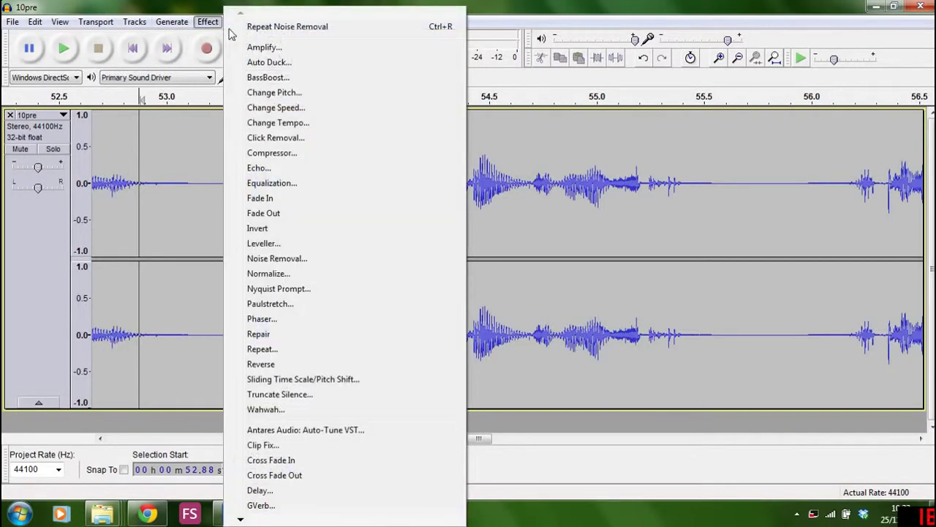
click(277, 246)
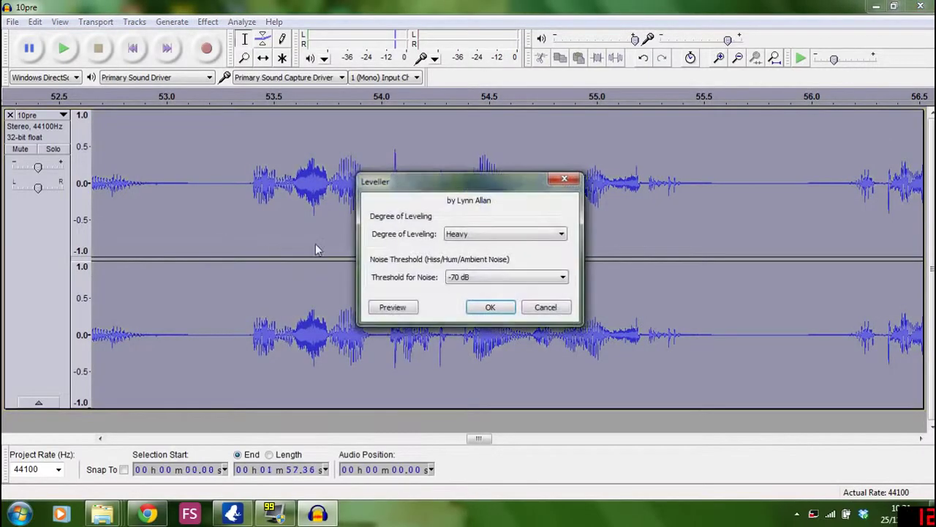
click(483, 308)
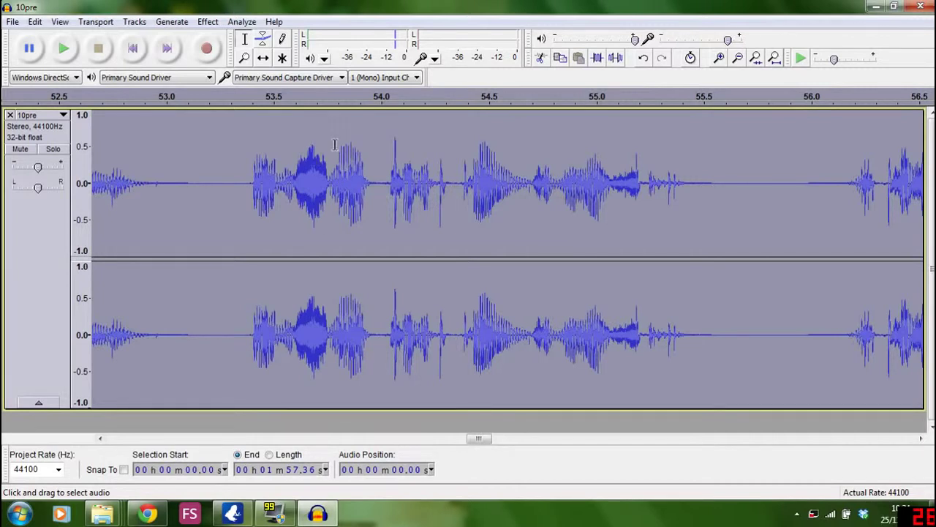
click(63, 48)
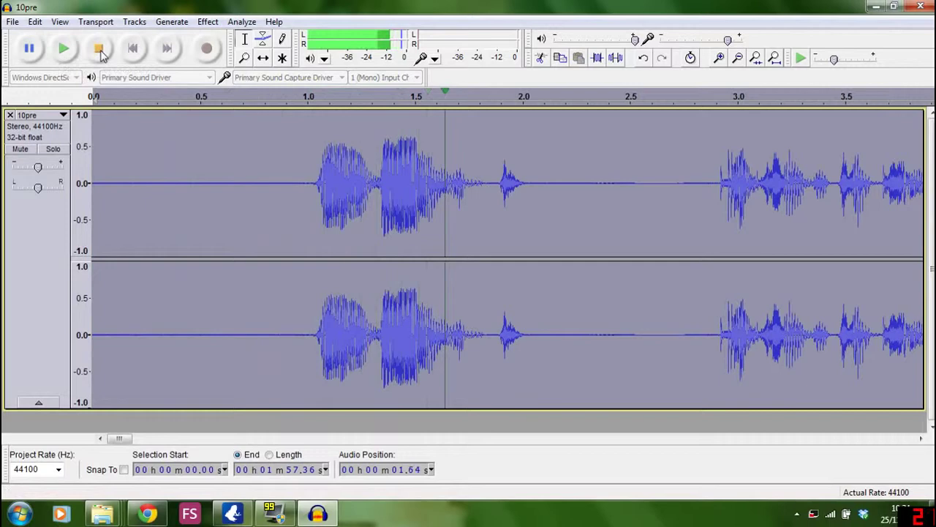
click(98, 50)
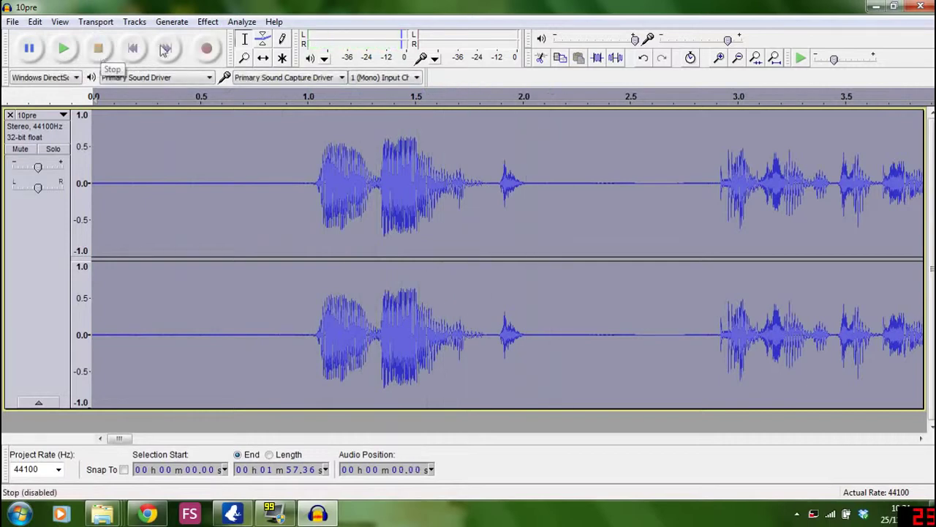
Normalize the whole track to -1.0 dB with DC offset removal and independent stereo channels, and play it from the start
click(212, 24)
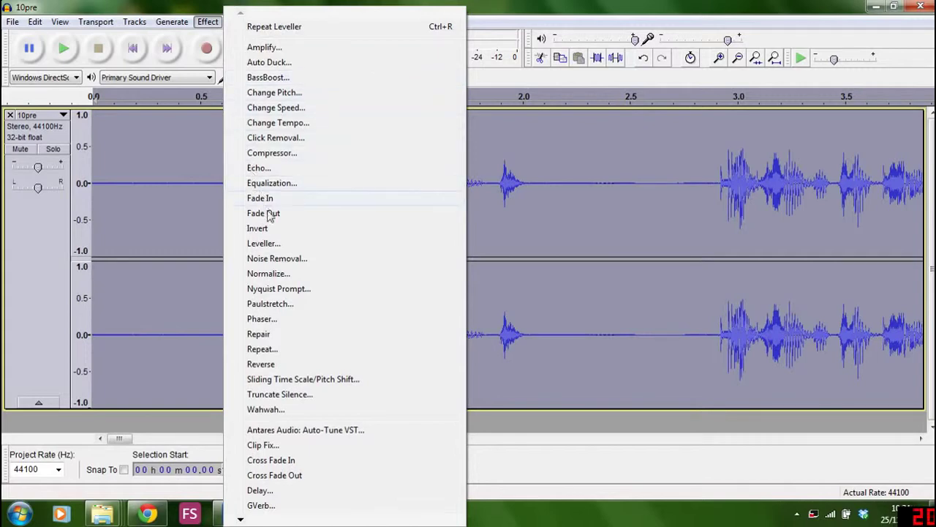
click(272, 275)
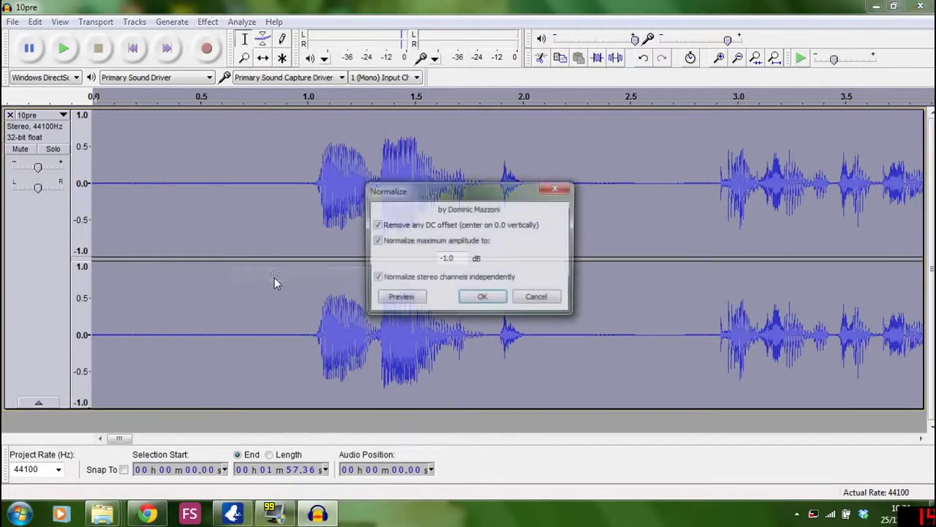
click(471, 298)
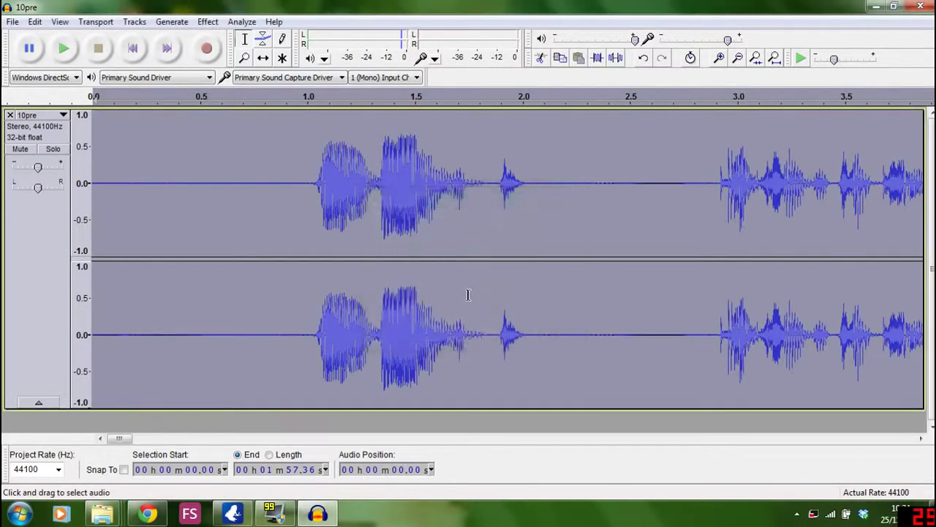
click(65, 52)
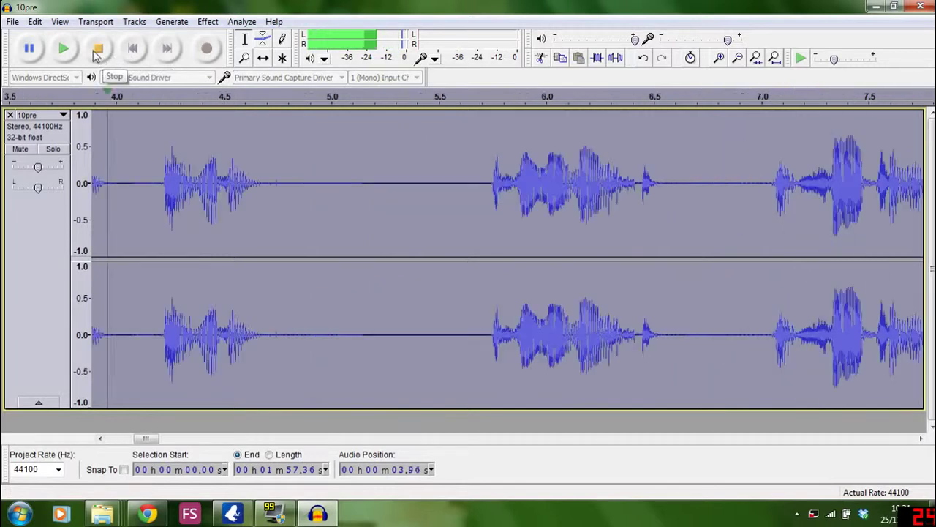
click(98, 49)
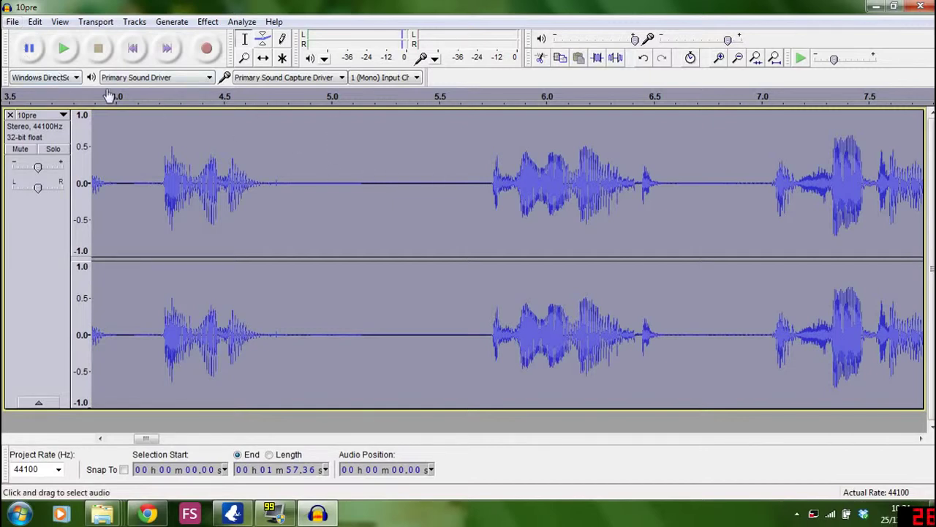
click(12, 22)
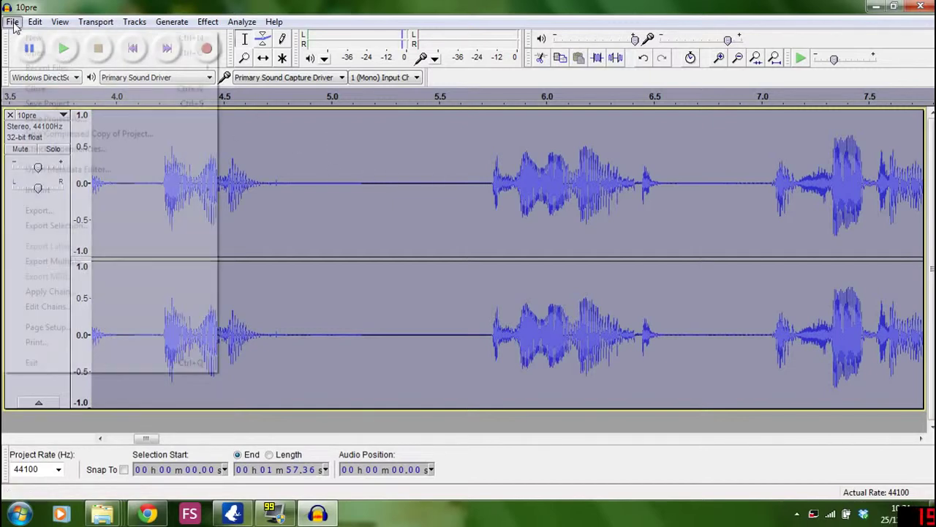
key(Escape)
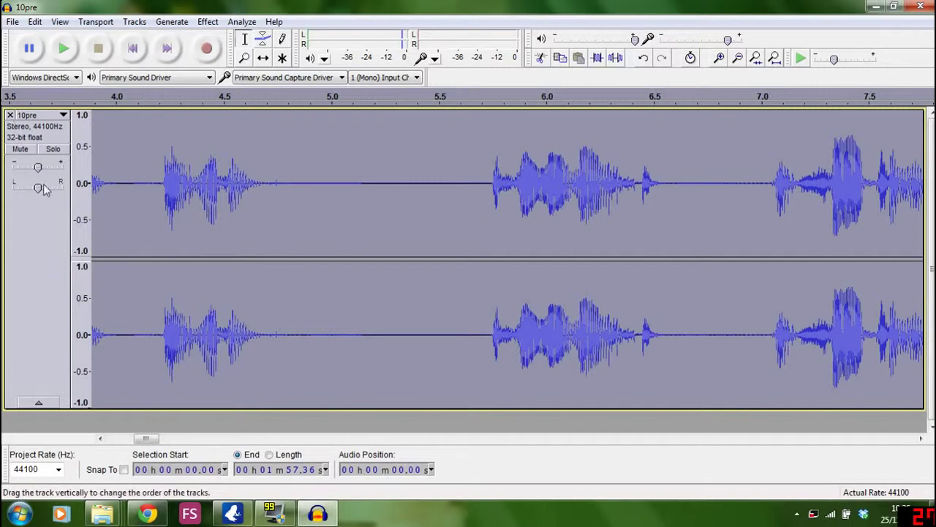
Split the stereo track, delete the right channel track, and play the remaining left channel from the start
click(54, 116)
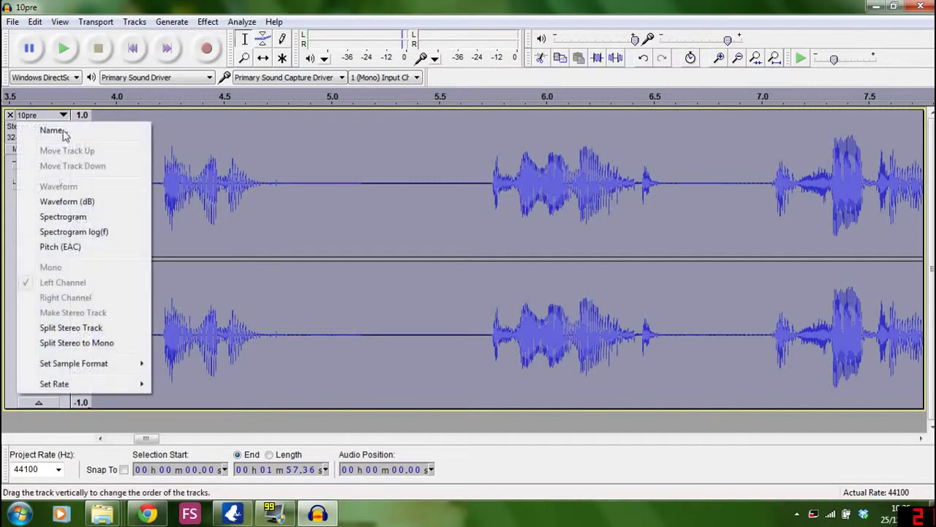
click(90, 327)
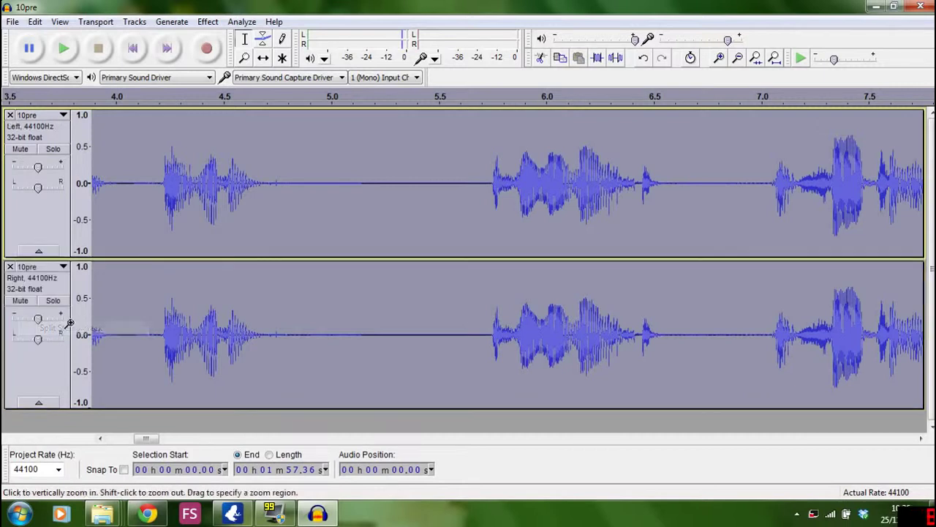
click(9, 267)
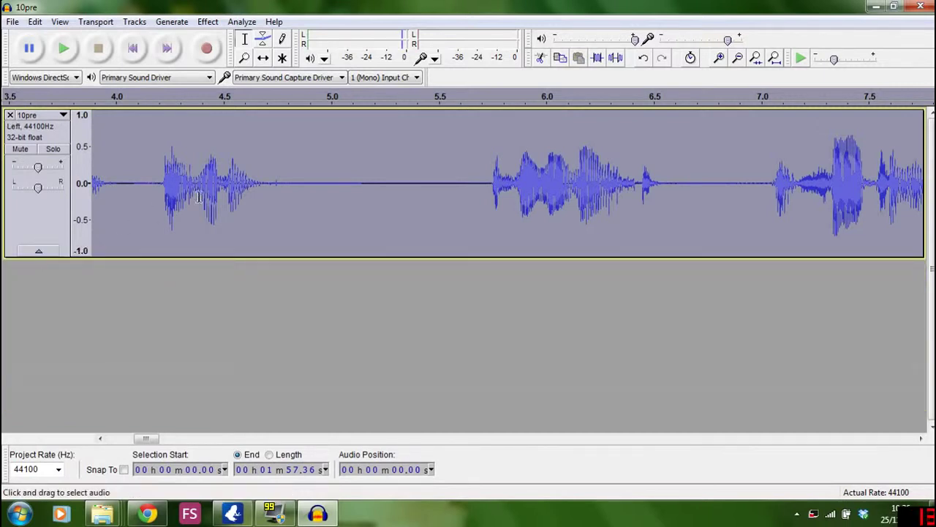
click(63, 51)
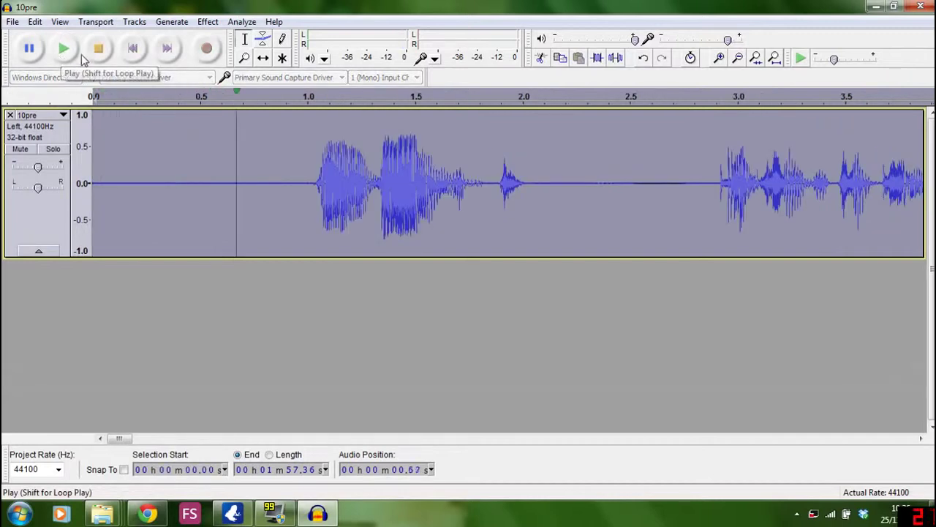
click(97, 50)
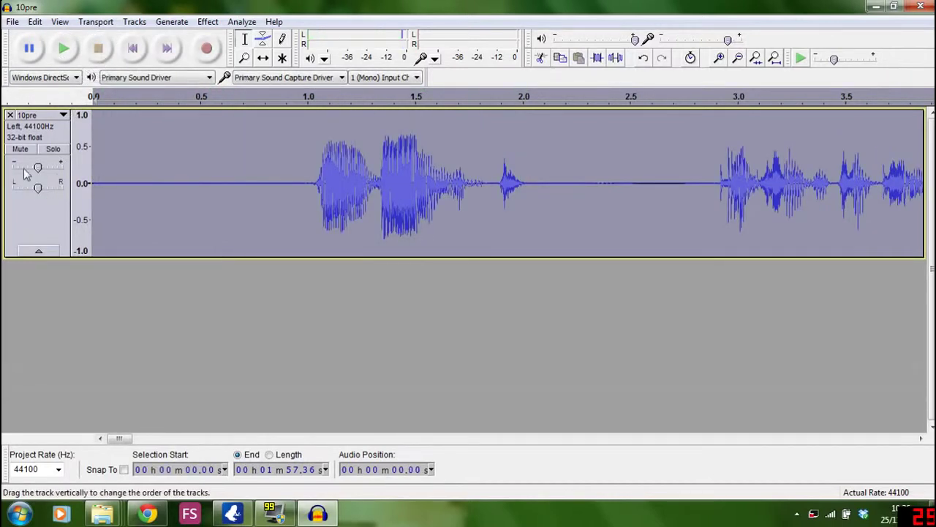
Set the remaining left channel track to Mono and play it briefly from the start
click(63, 117)
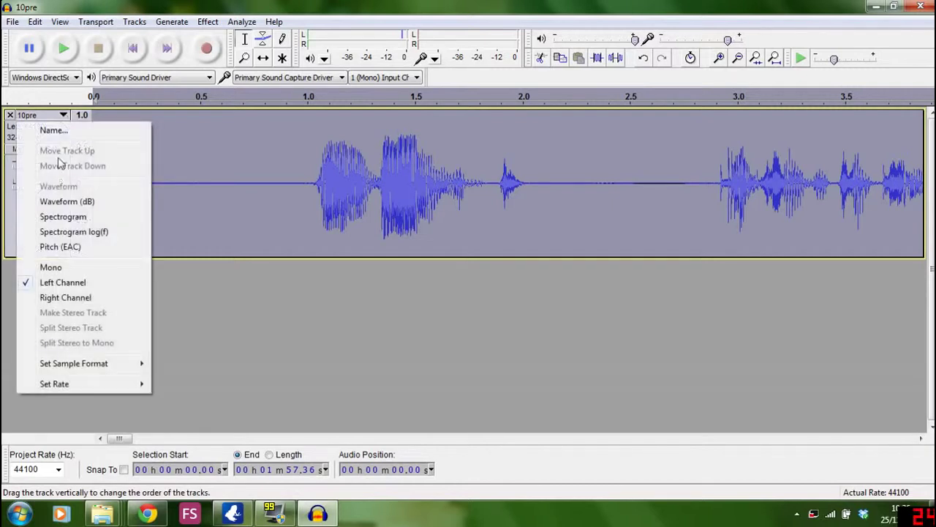
click(47, 267)
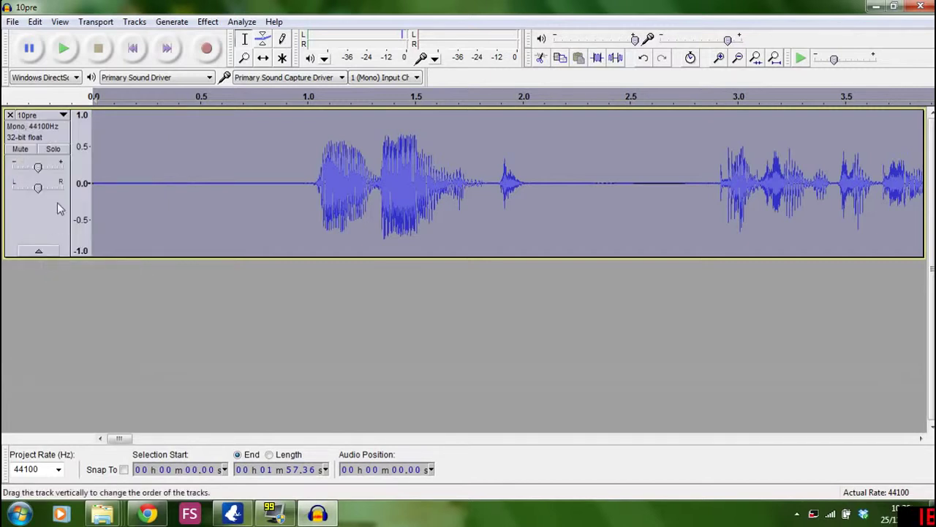
click(62, 51)
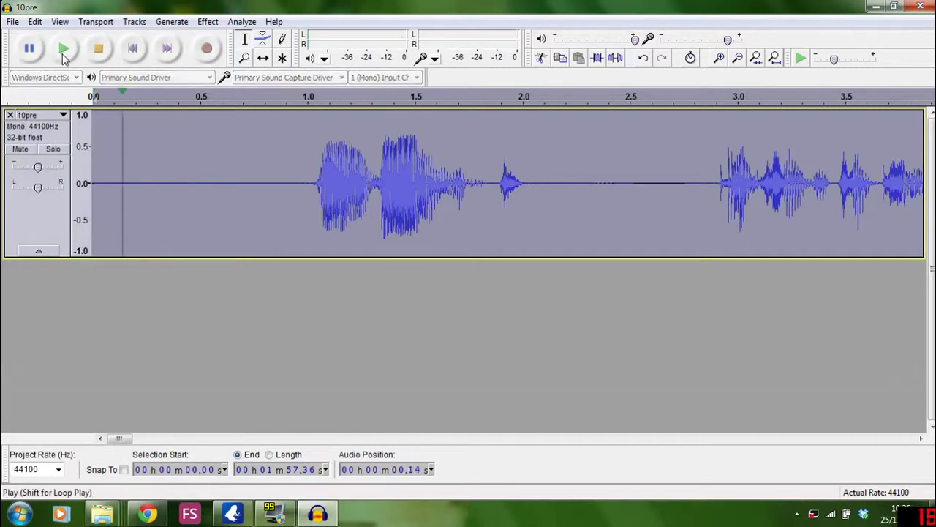
click(98, 48)
click(12, 22)
key(Escape)
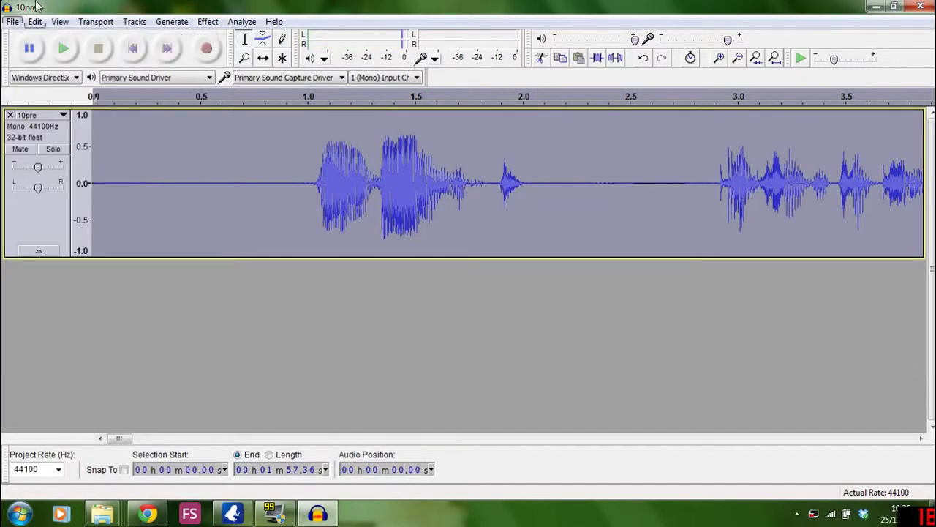
Import CoolRide.mp3 from the audionautix folder as a music track below the voice recording
click(36, 21)
mouse_move(13, 22)
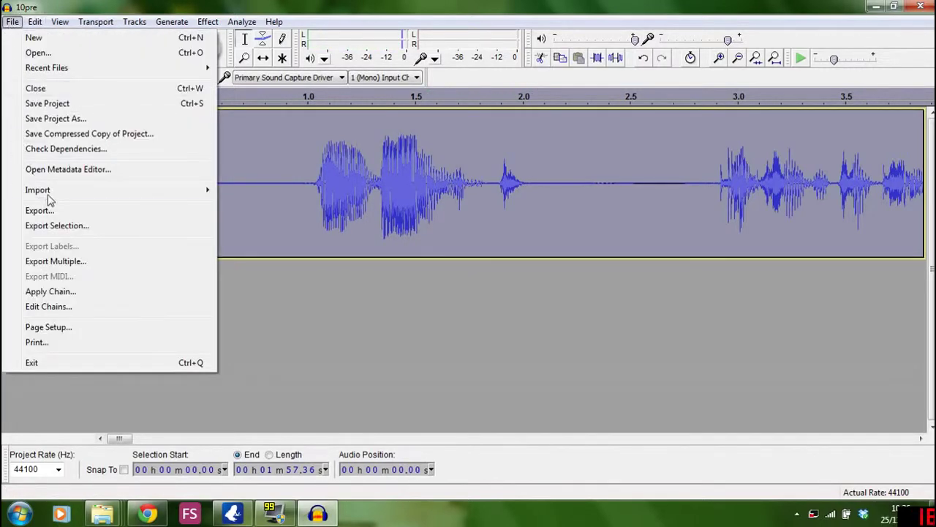
click(232, 192)
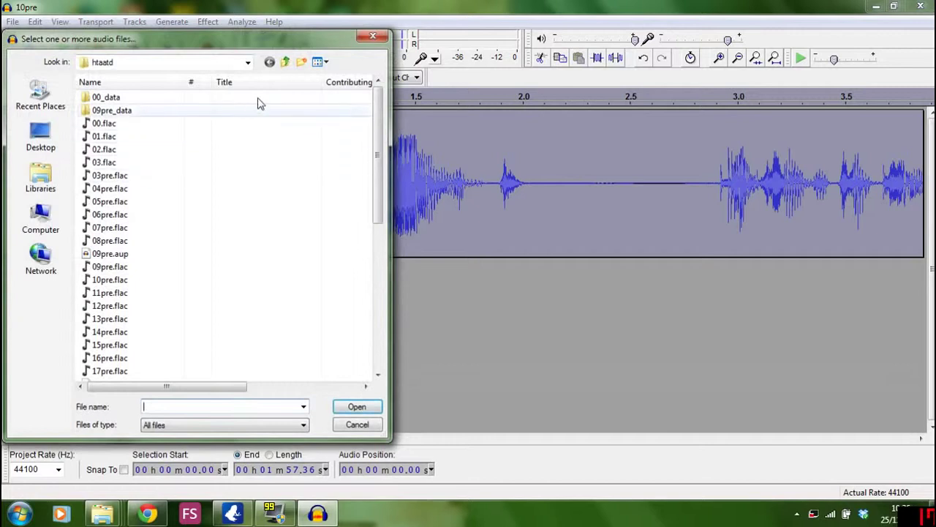
drag(378, 153, 378, 328)
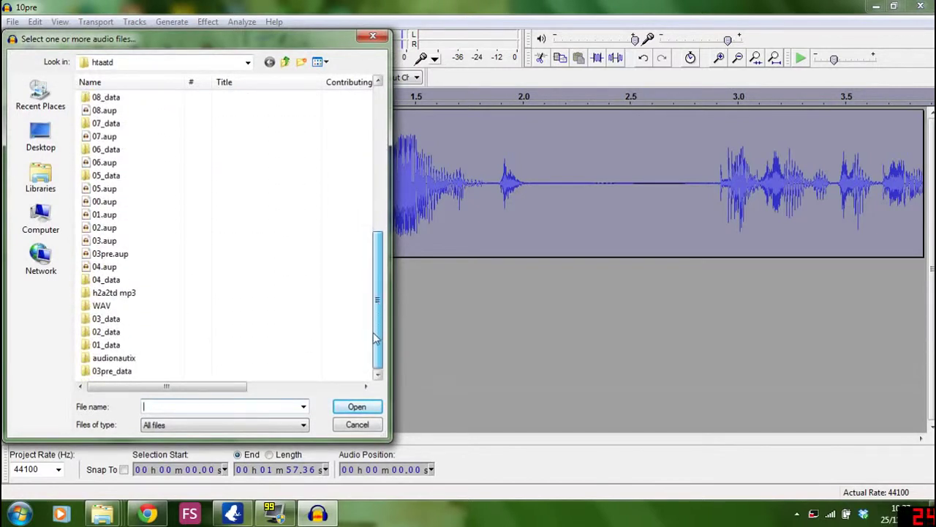
double_click(118, 358)
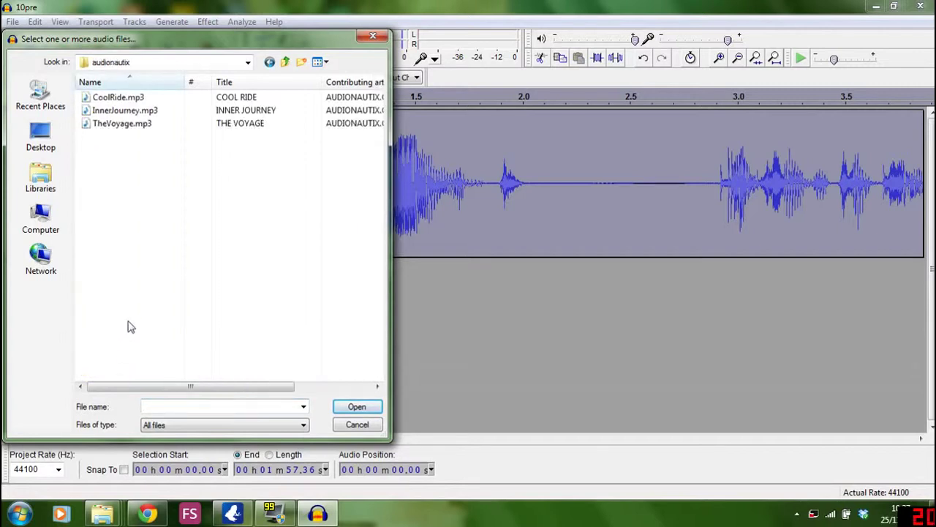
drag(184, 387, 139, 393)
drag(203, 391, 274, 389)
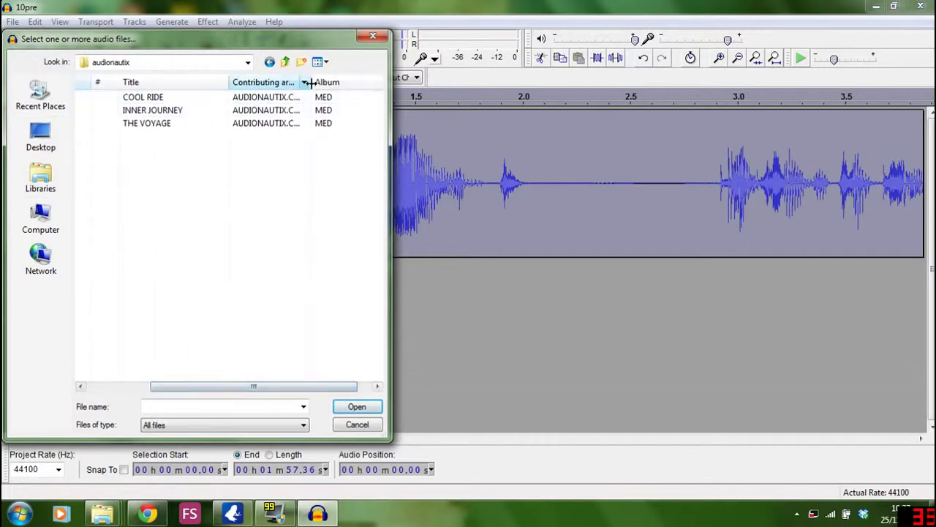
drag(326, 82, 331, 82)
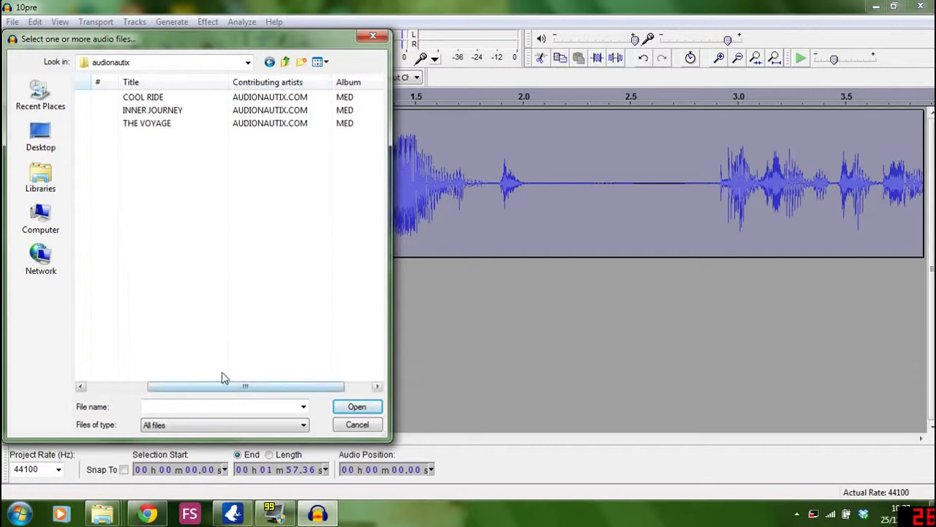
drag(224, 393, 124, 397)
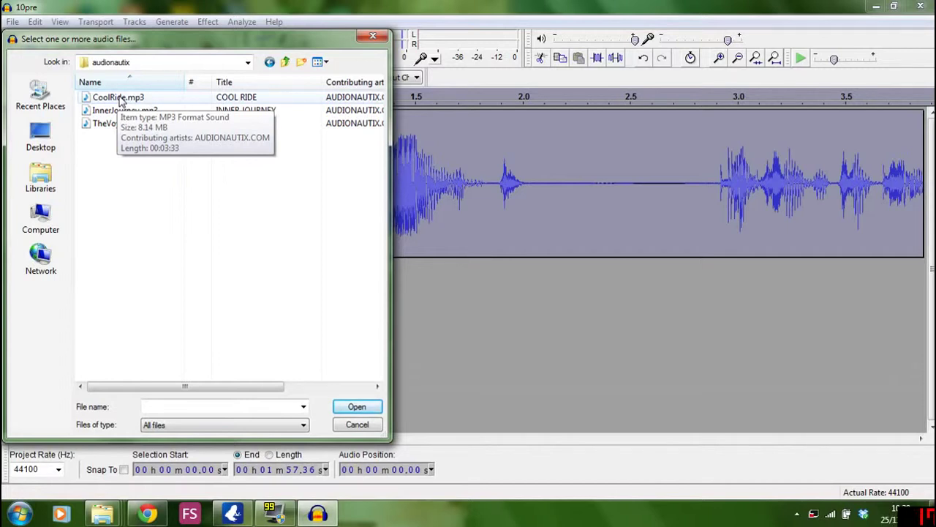
click(120, 101)
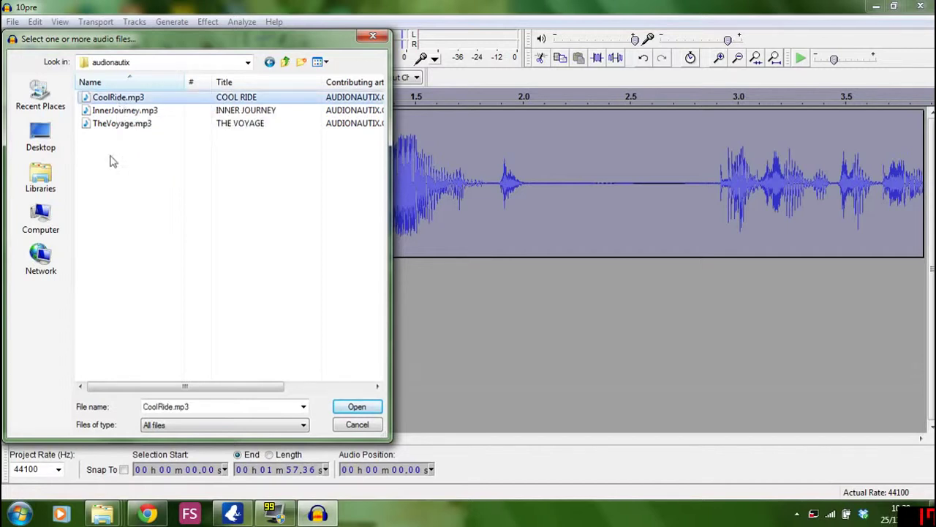
click(352, 405)
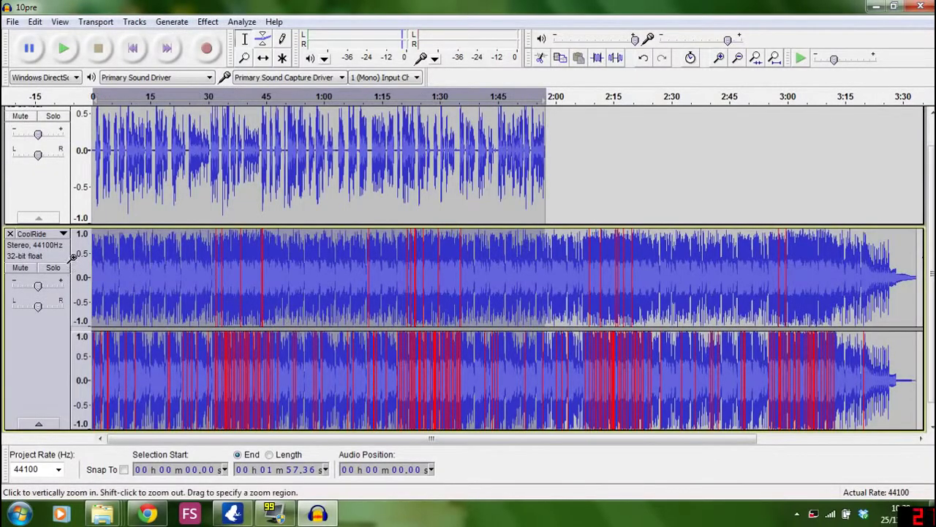
Play both tracks briefly from the start and lower the CoolRide track's gain to near the minimum
click(62, 54)
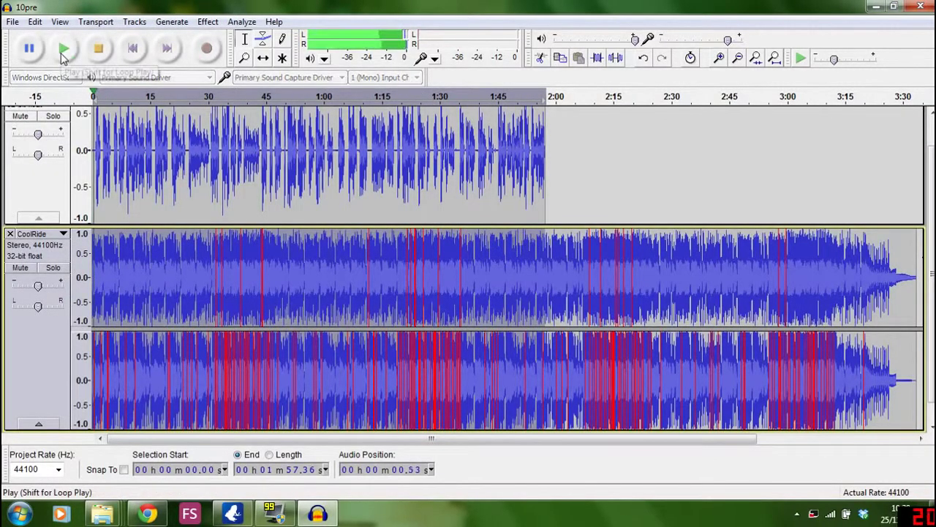
click(102, 55)
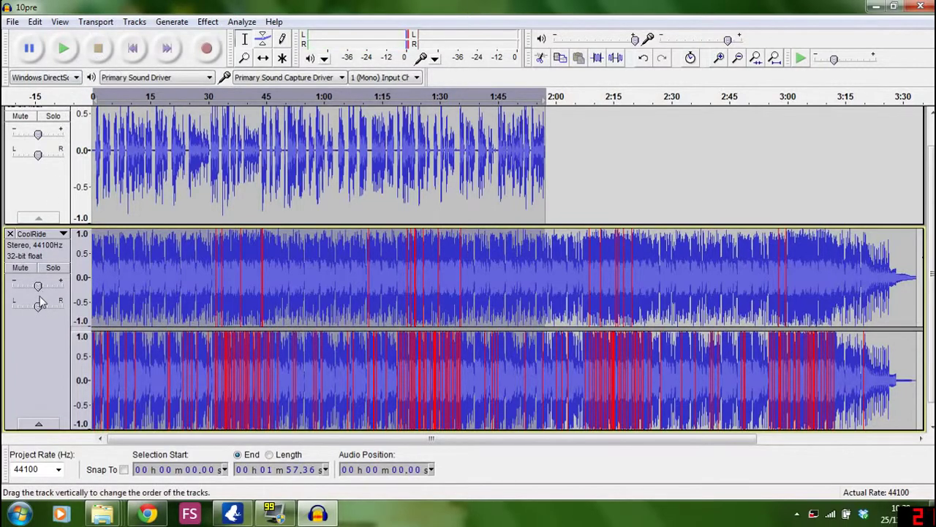
mouse_move(37, 284)
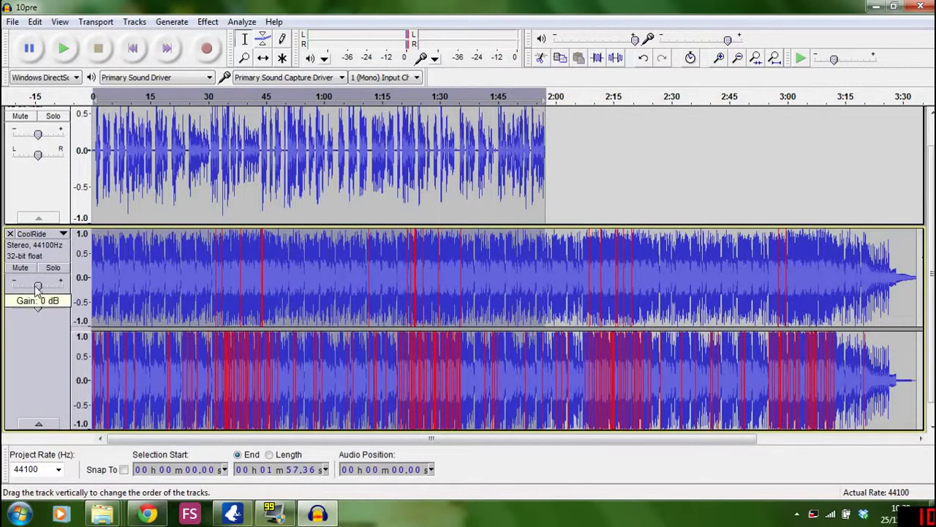
drag(36, 286, 8, 289)
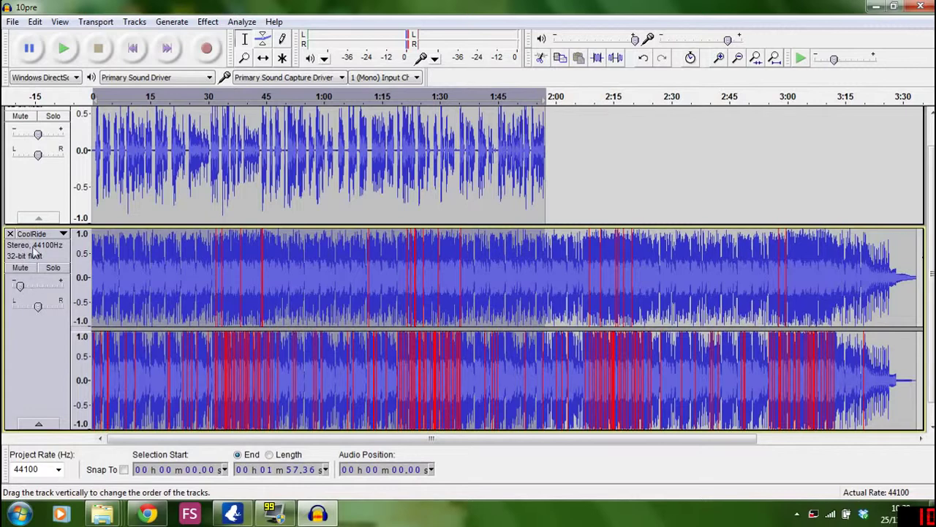
Play both tracks from the start repeatedly to check the music level against the voice
click(65, 49)
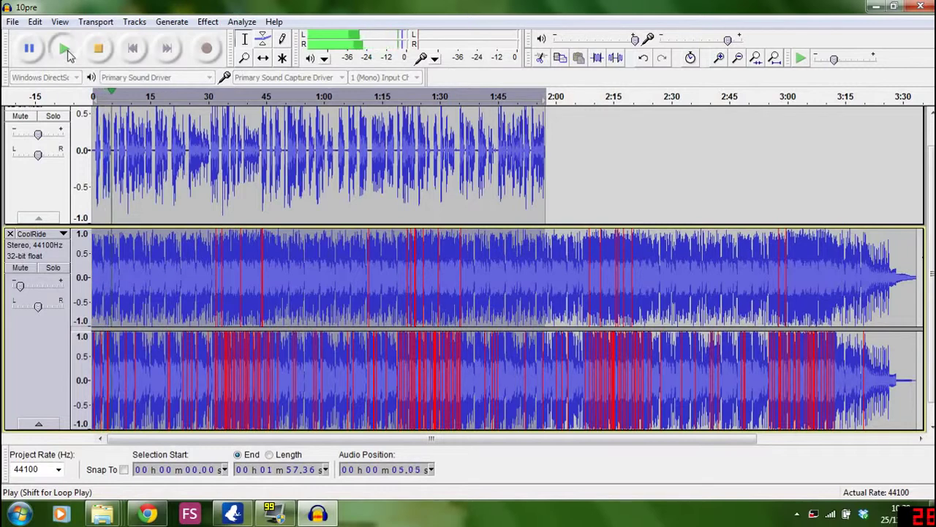
click(103, 52)
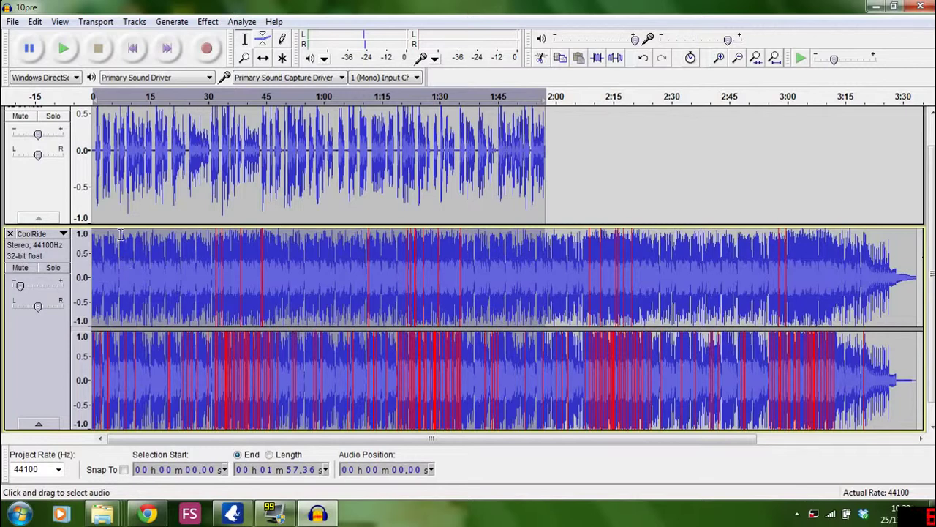
click(63, 50)
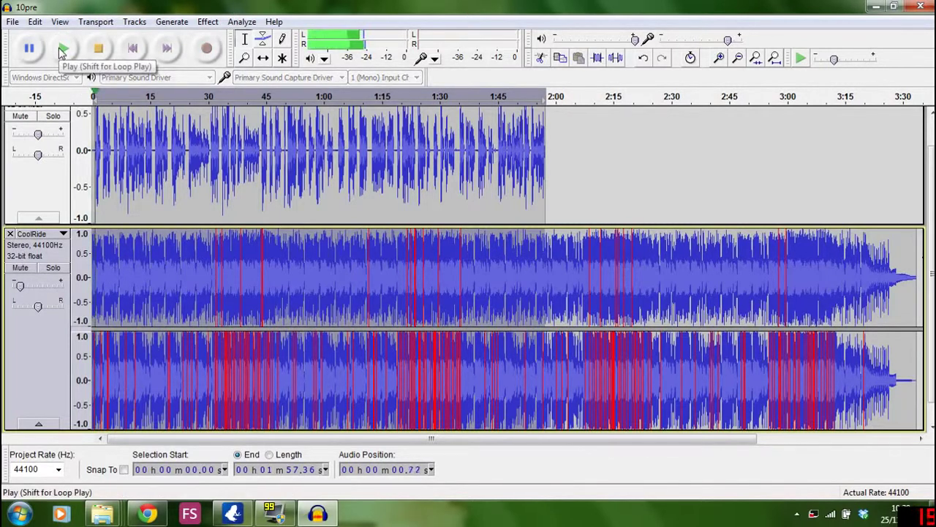
click(63, 50)
click(63, 50)
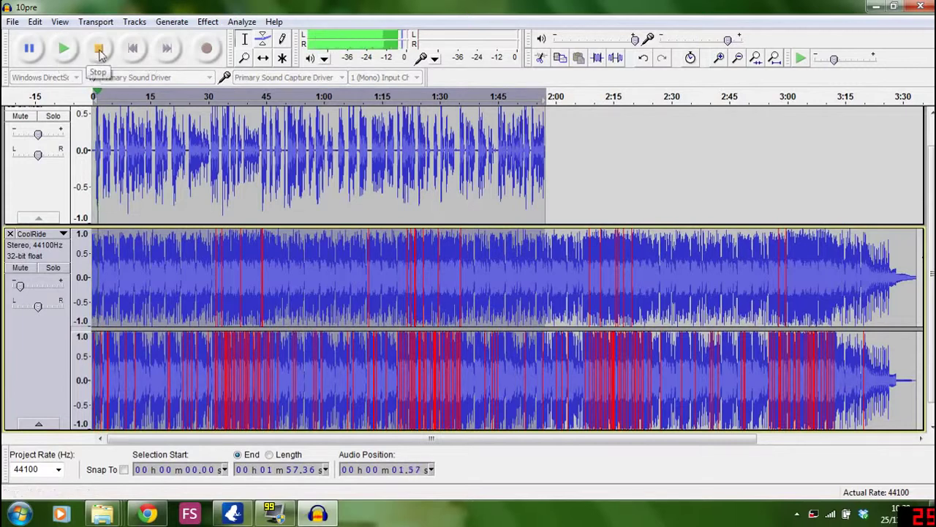
click(93, 57)
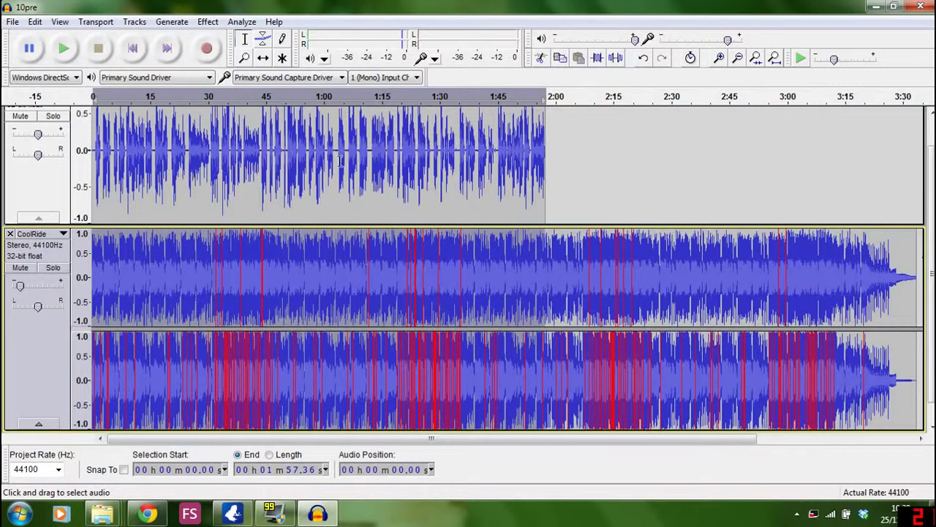
Apply Truncate Silence to the whole 10pre track with 1000 ms minimum, 4000 ms maximum, 4:1 compression and a -20 dB threshold
click(569, 158)
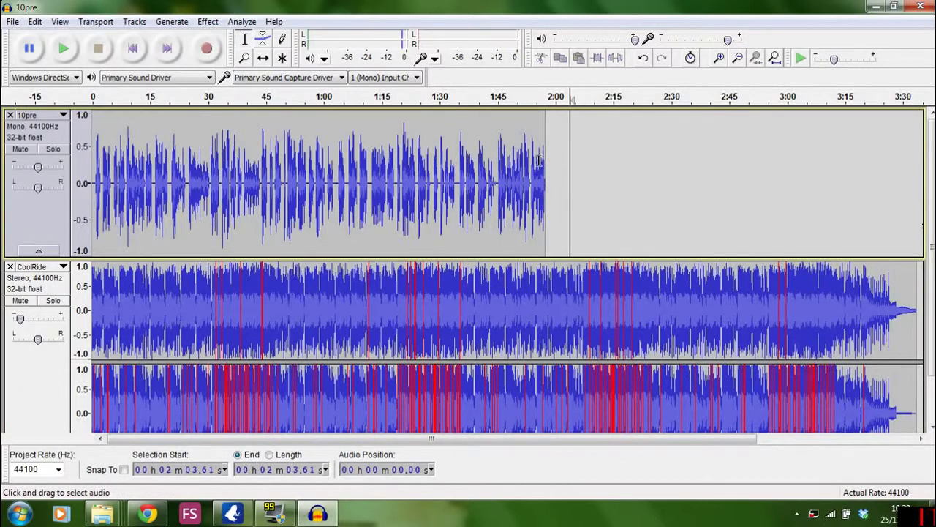
double_click(519, 151)
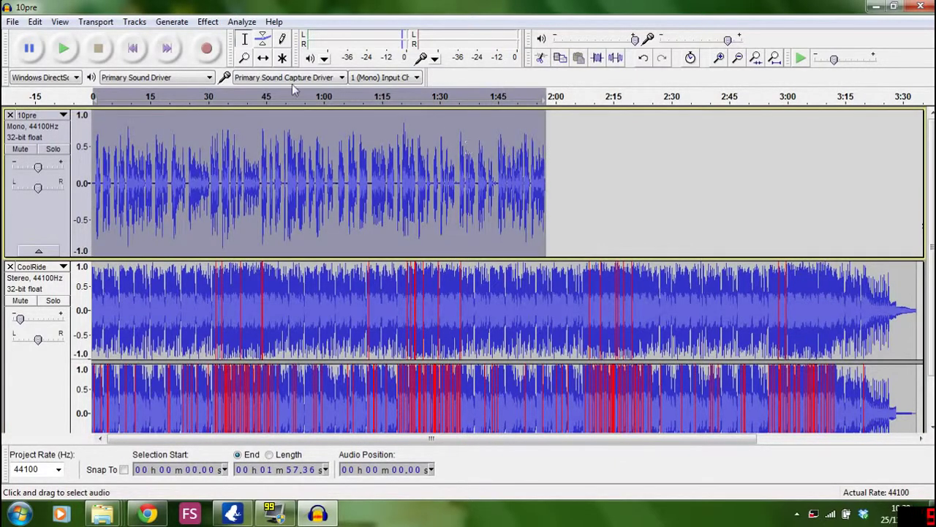
click(208, 21)
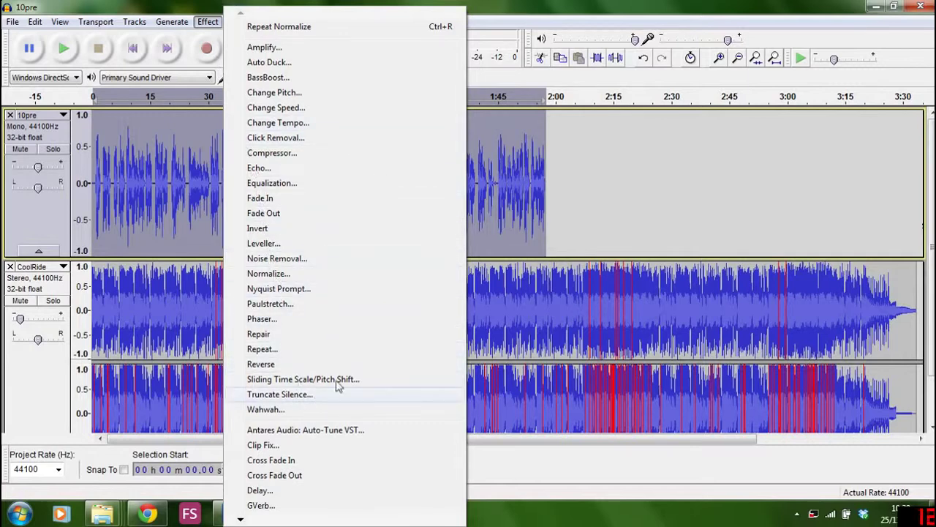
click(554, 115)
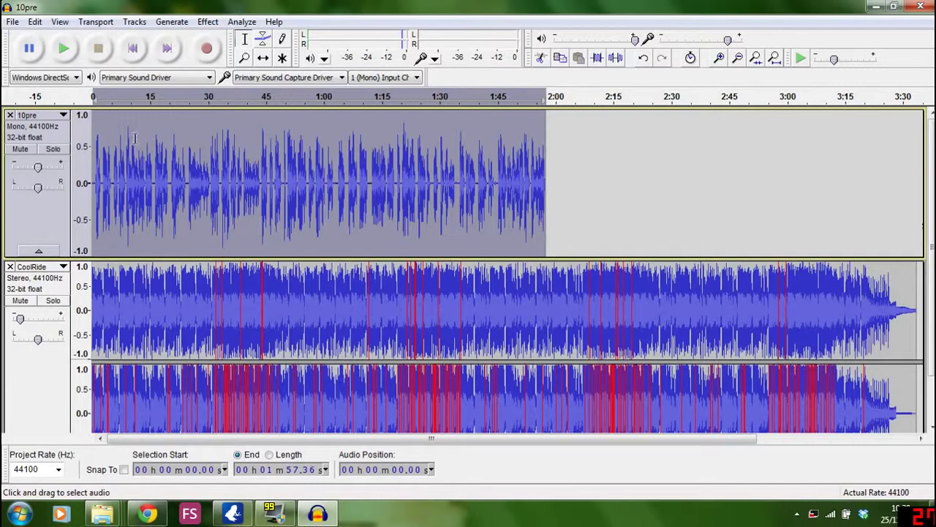
click(216, 26)
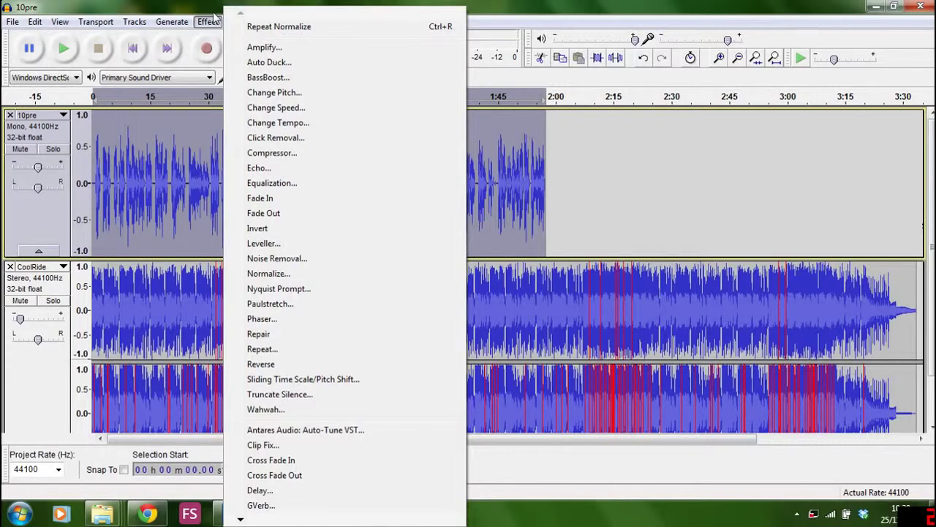
click(210, 22)
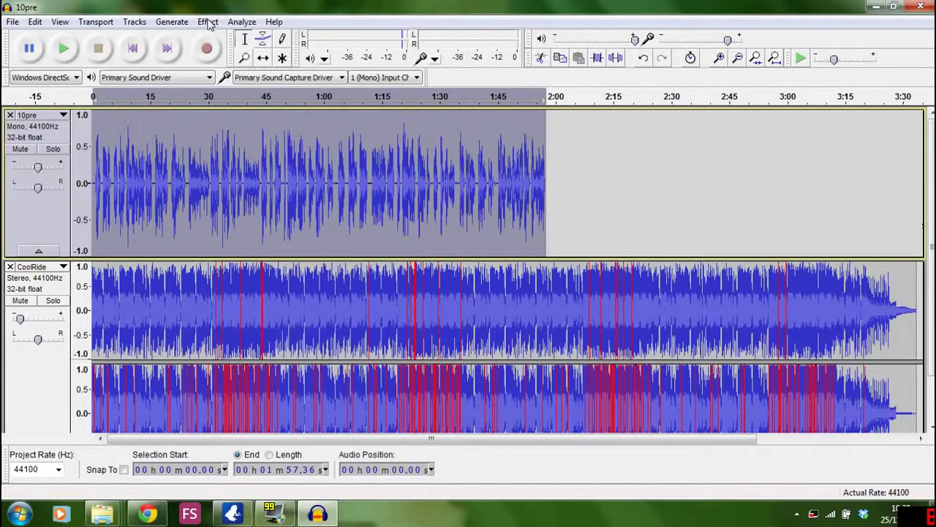
click(209, 22)
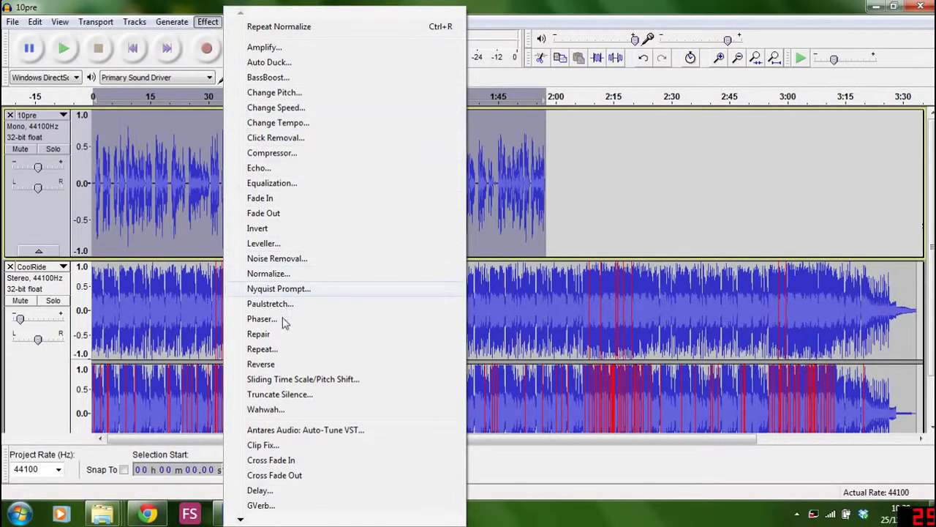
click(299, 400)
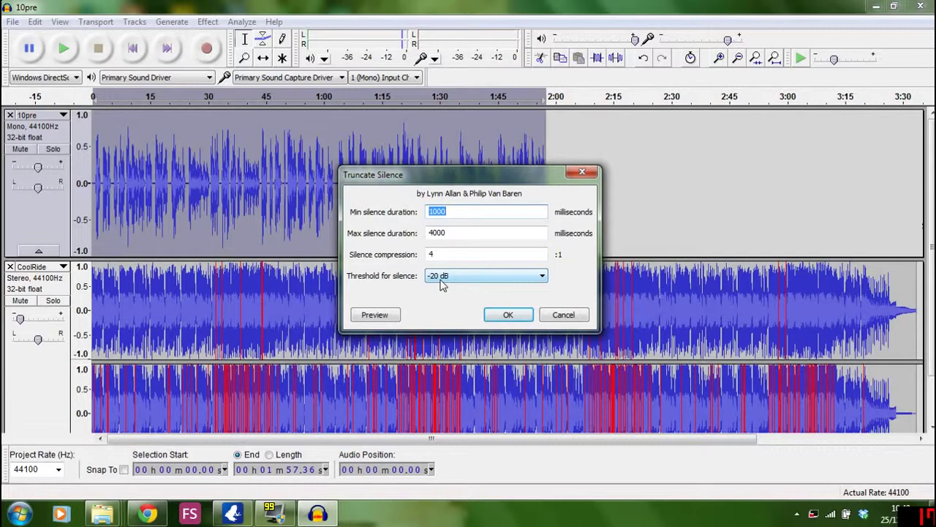
click(502, 317)
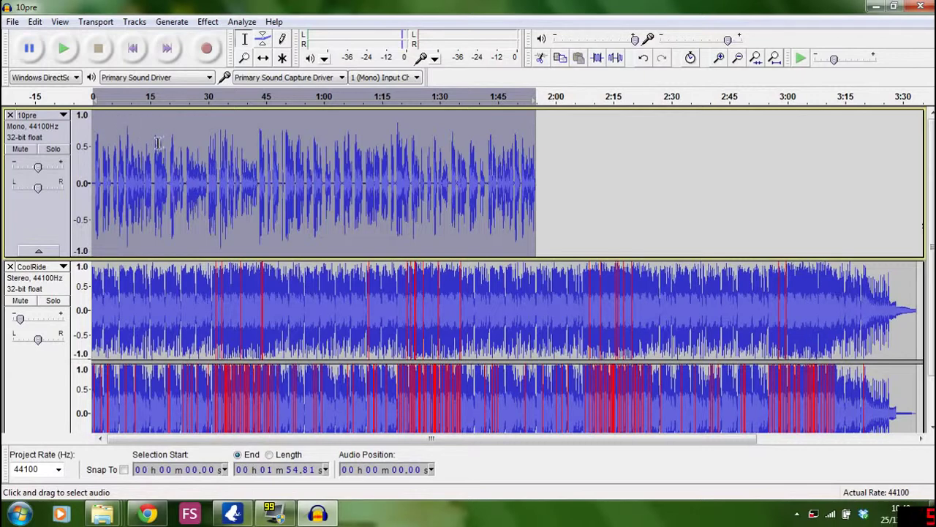
Cut the whole voice recording from the 10pre track and paste it back starting at about 4.97 s
key(Delete)
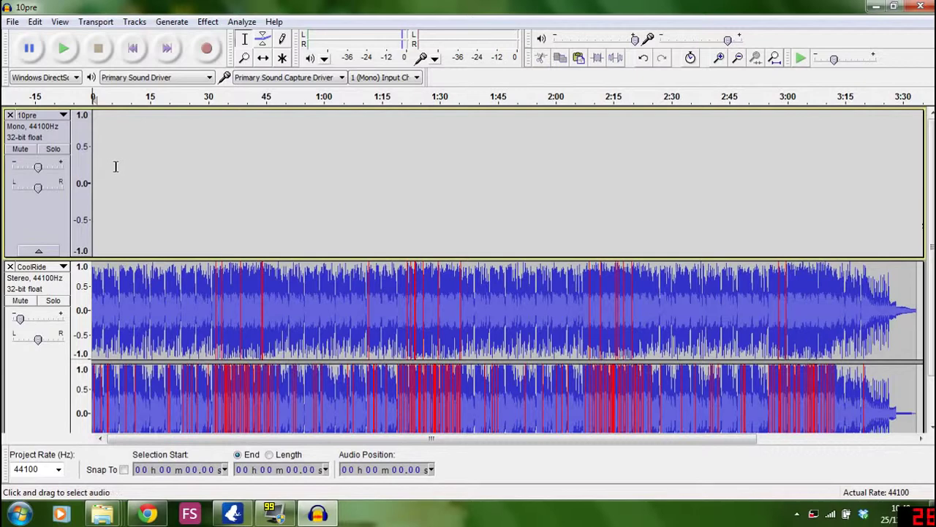
click(115, 166)
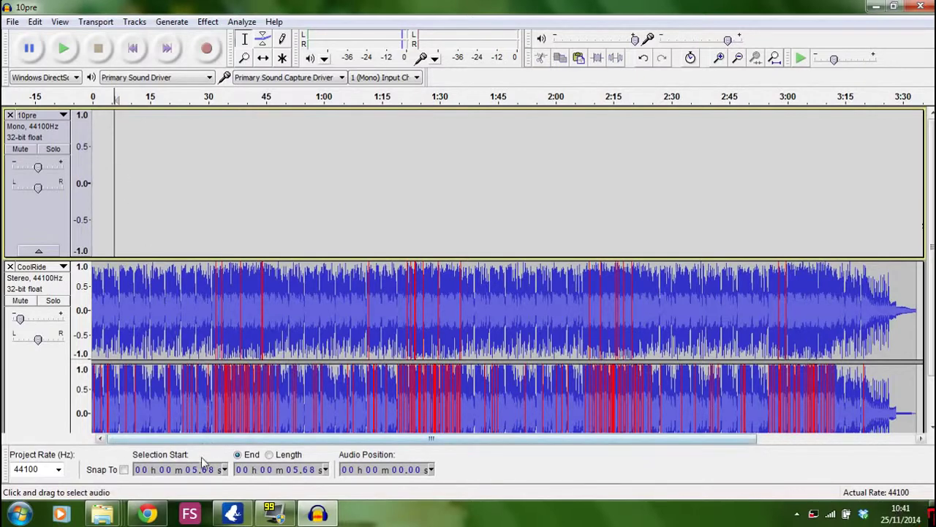
key(Left)
key(Left)
key(Left)
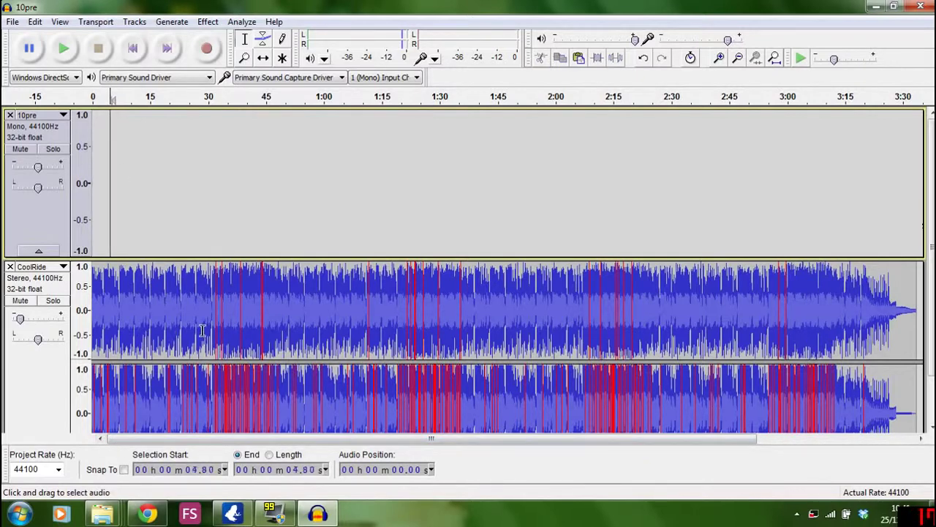
key(Left)
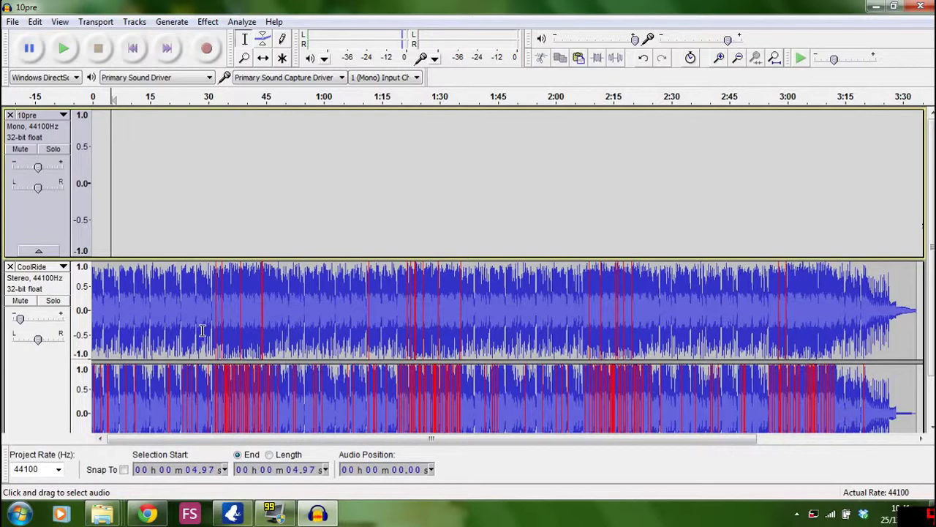
key(ctrl+v)
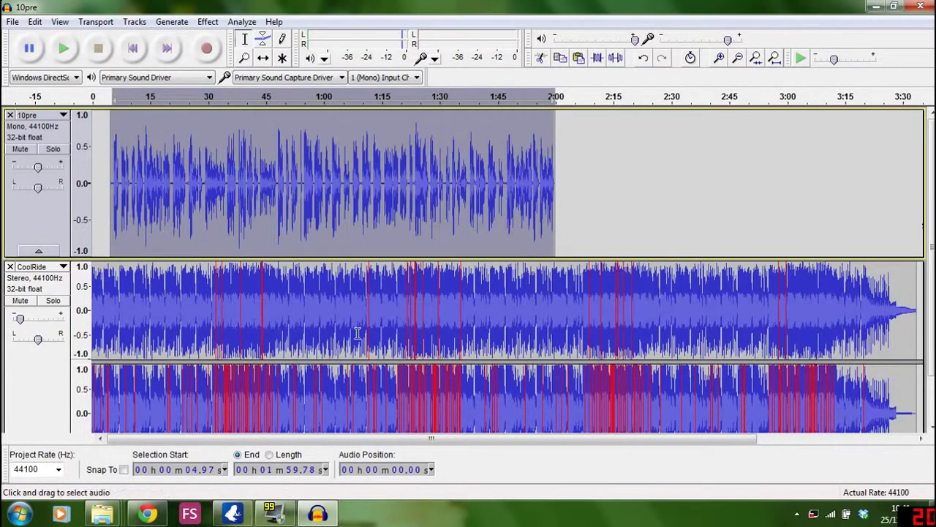
Delete the silent lead-in of the shifted voice clip, from about 4.94 s to 5.92 s
click(717, 59)
click(717, 59)
click(718, 59)
click(717, 58)
click(717, 59)
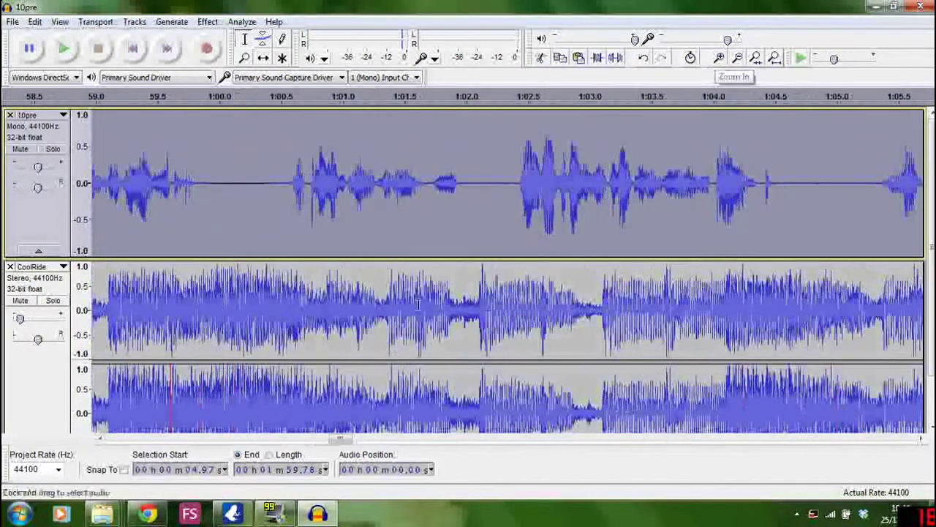
drag(338, 438, 117, 439)
scroll(155, 413, right, 4)
drag(231, 142, 348, 142)
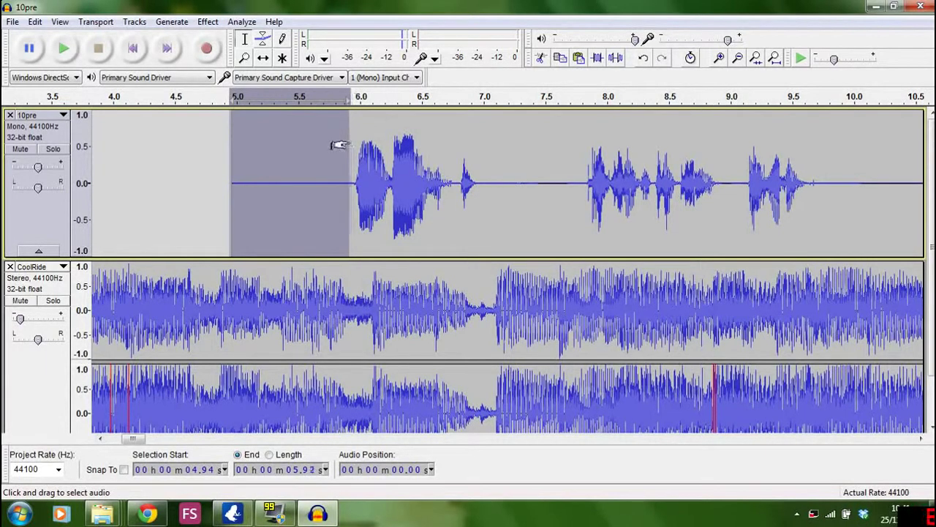
key(Delete)
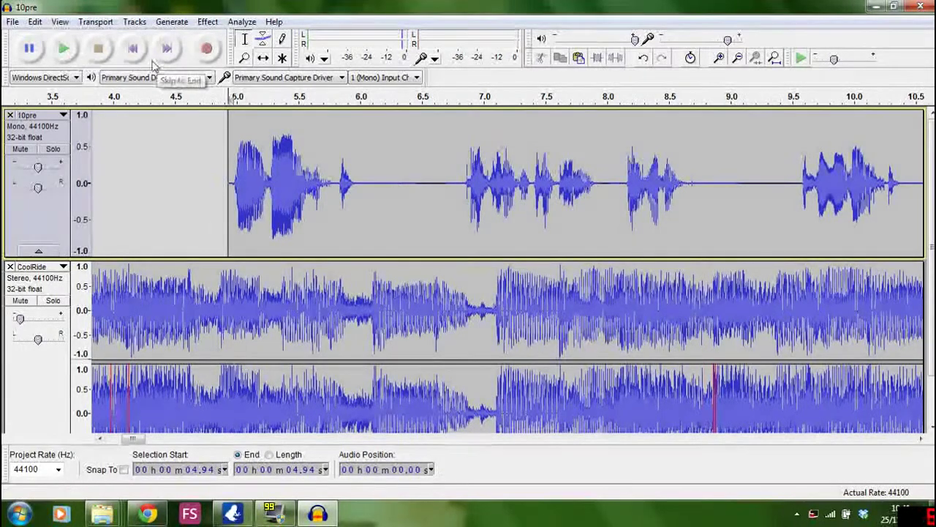
Play both tracks from the start to check the music lead-in before the voice
click(133, 48)
click(60, 57)
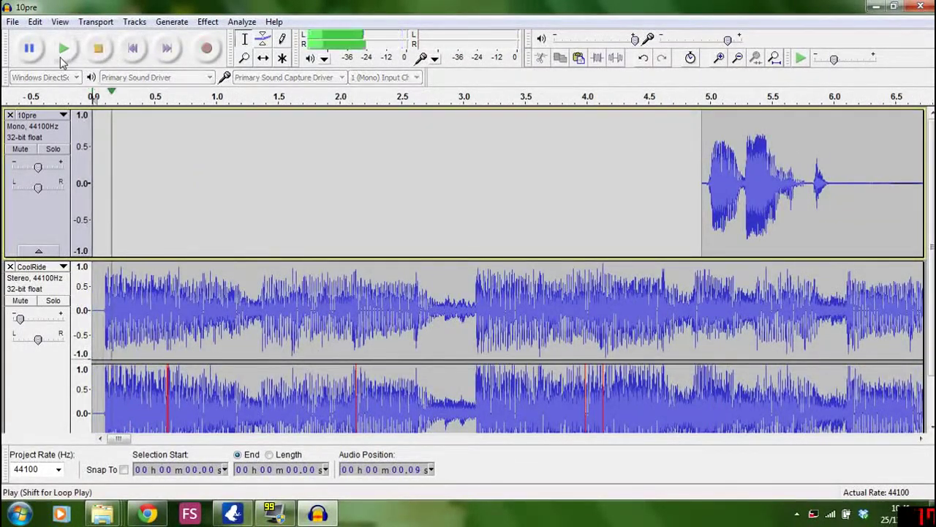
click(100, 52)
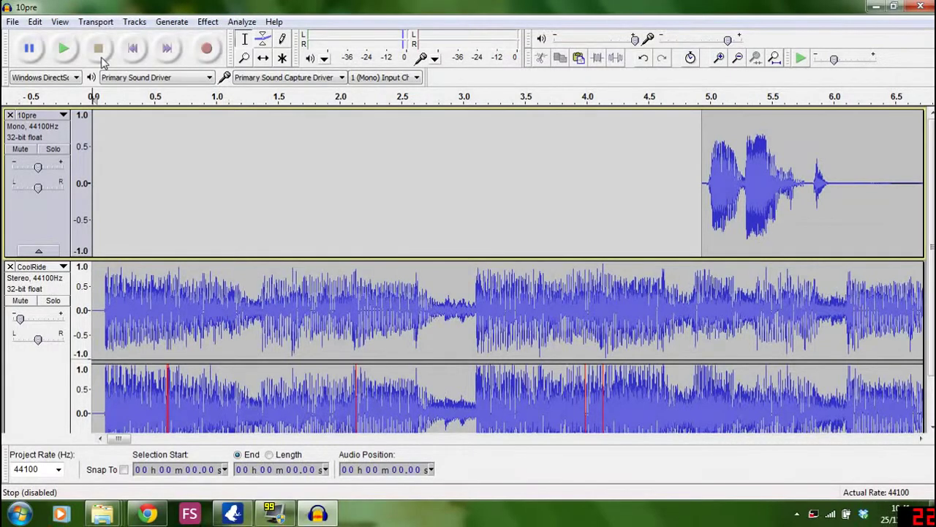
Move the CoolRide music track above the 10pre voice track
click(459, 205)
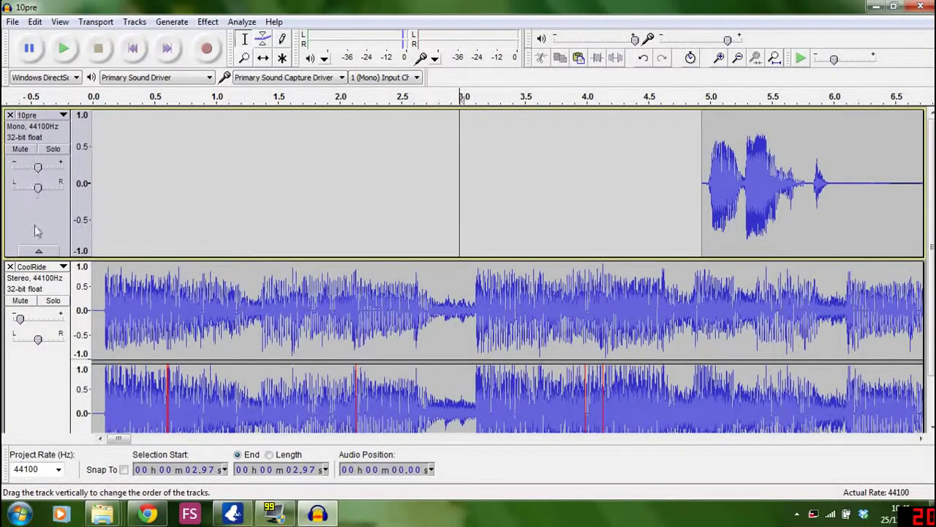
click(25, 373)
drag(26, 373, 21, 146)
click(193, 246)
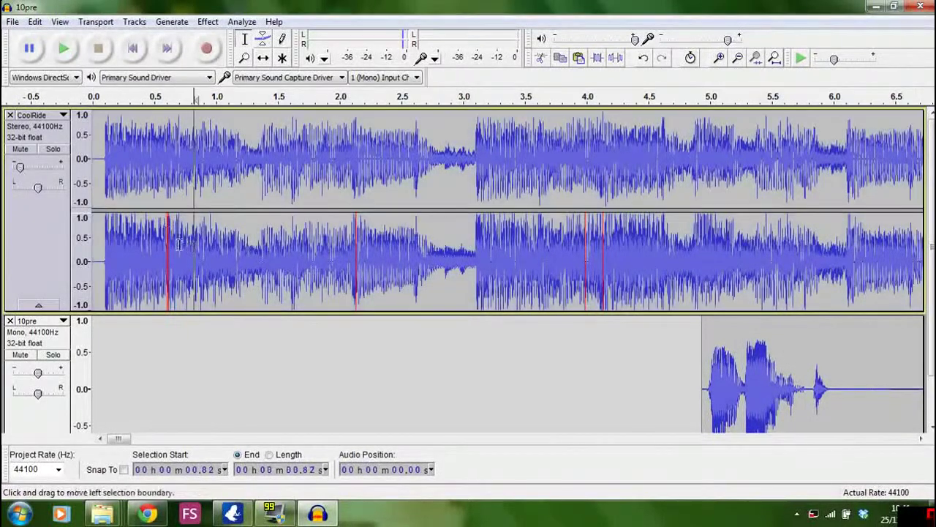
Apply Auto Duck to the whole CoolRide track with -12 dB duck amount, 1.0 s maximum pause, 0.5 s outer fades and -30 dB threshold
click(30, 220)
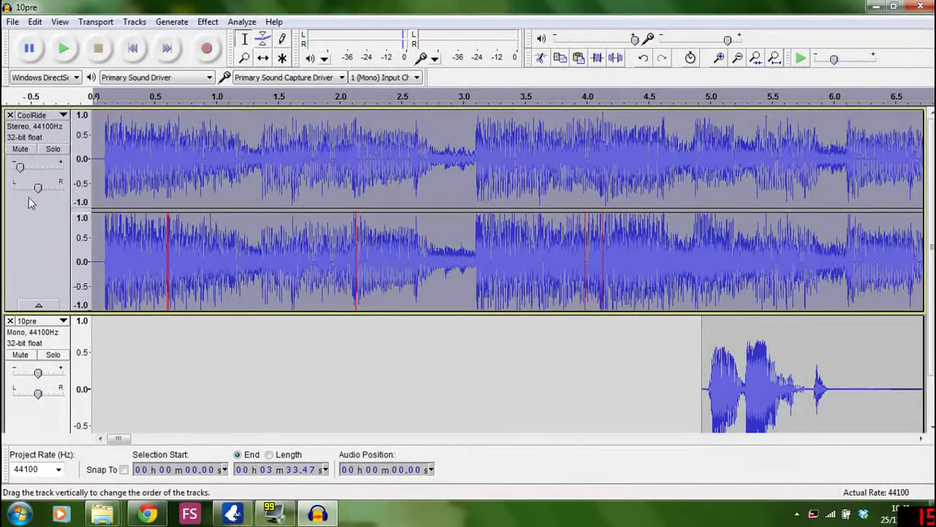
click(208, 21)
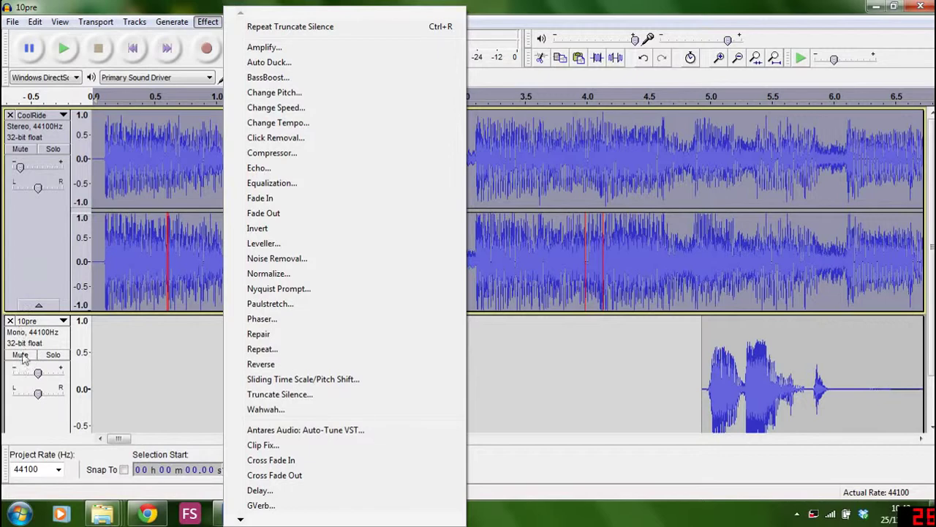
click(259, 63)
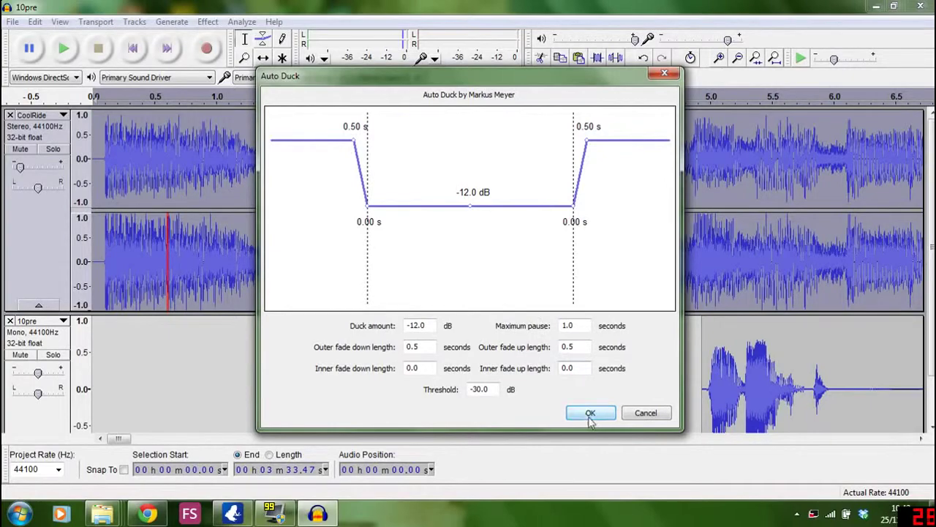
drag(437, 82, 451, 181)
drag(421, 146, 407, 117)
click(558, 447)
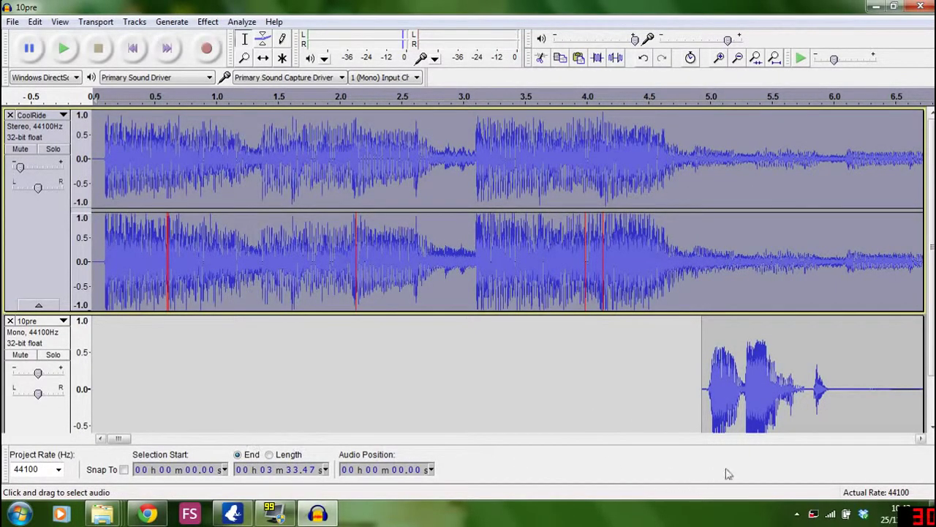
Examine the ducked CoolRide waveform along the voice and play both tracks from the start to check the balance
click(921, 438)
drag(921, 438, 922, 439)
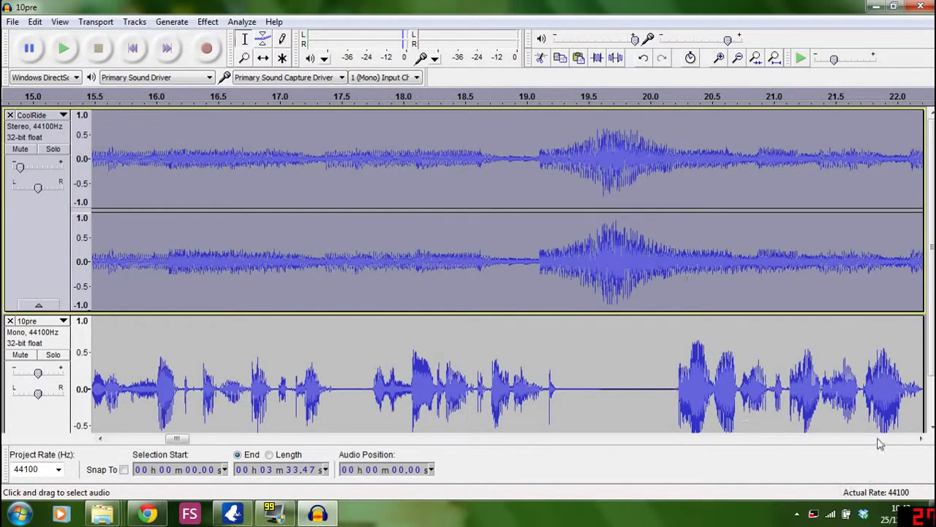
drag(922, 439, 922, 439)
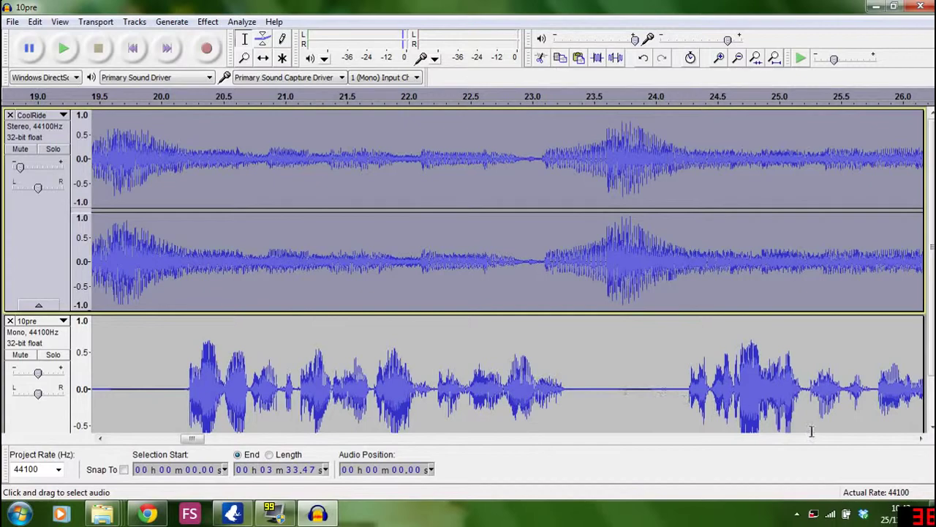
drag(921, 439, 921, 439)
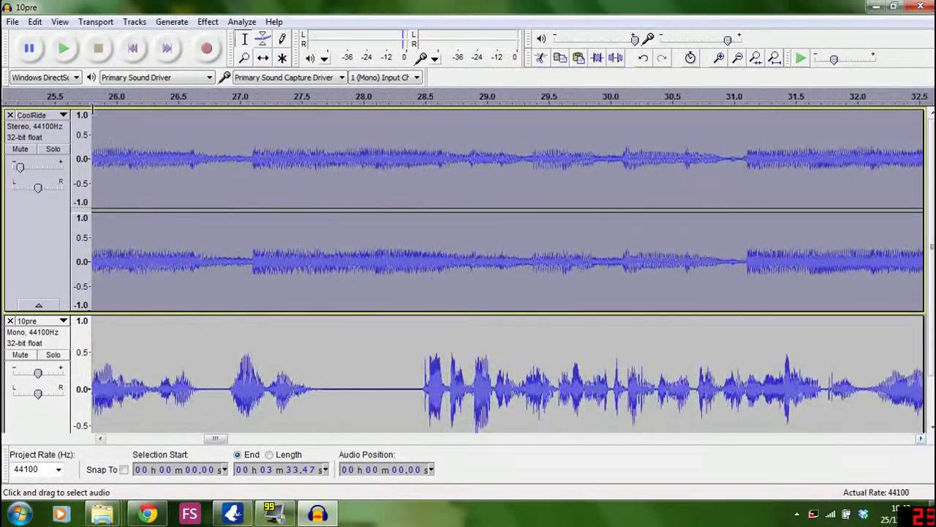
click(135, 49)
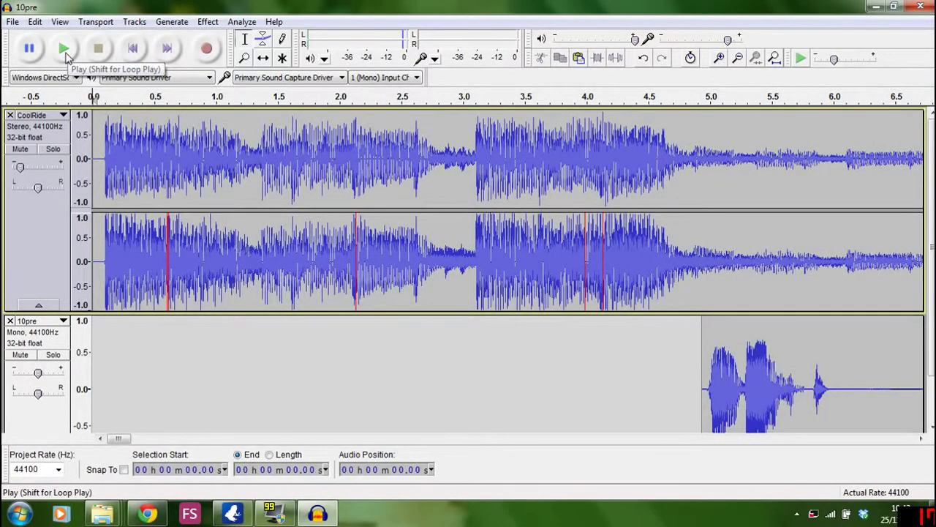
click(64, 50)
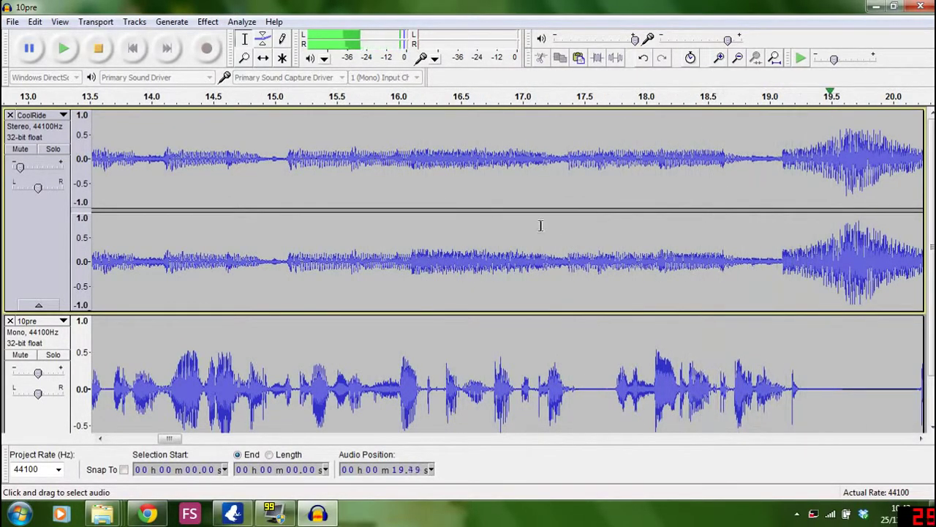
click(98, 48)
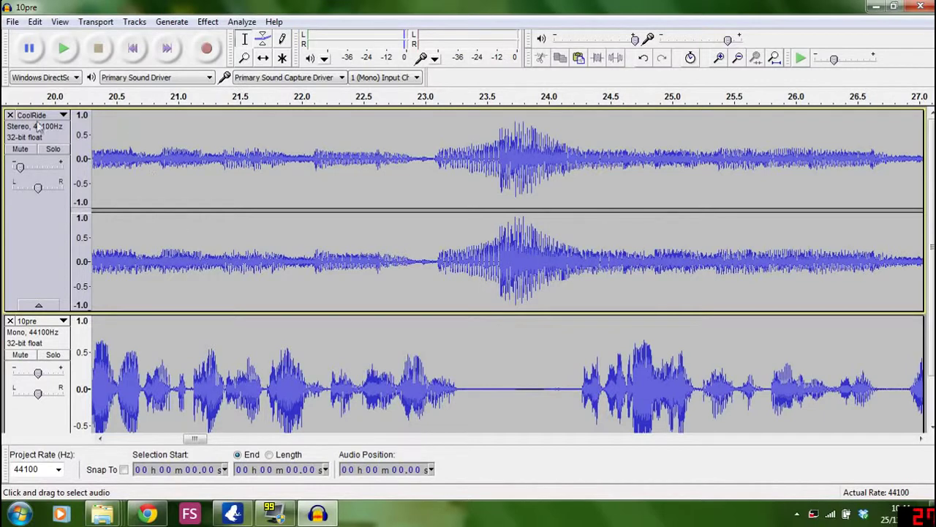
Locate the end of the voice recording in the 10pre track and examine the music that continues past it
click(131, 50)
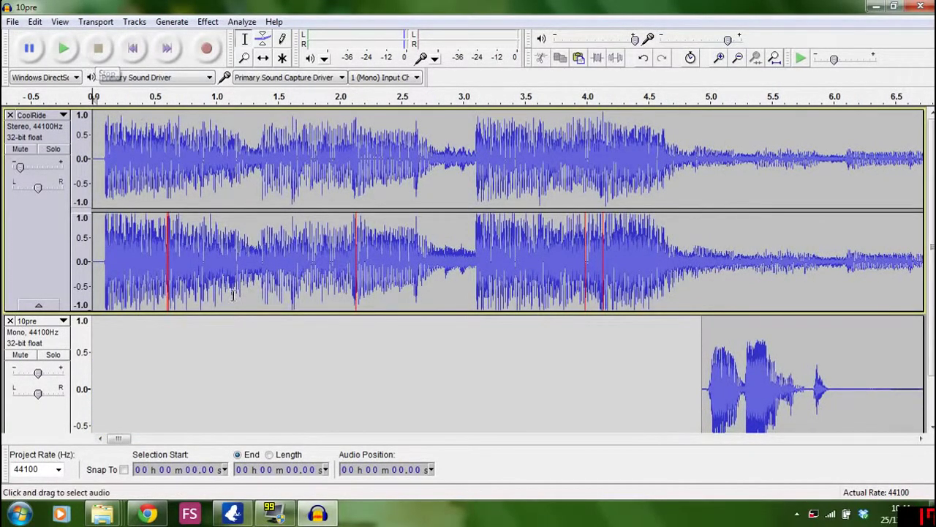
click(893, 439)
click(893, 439)
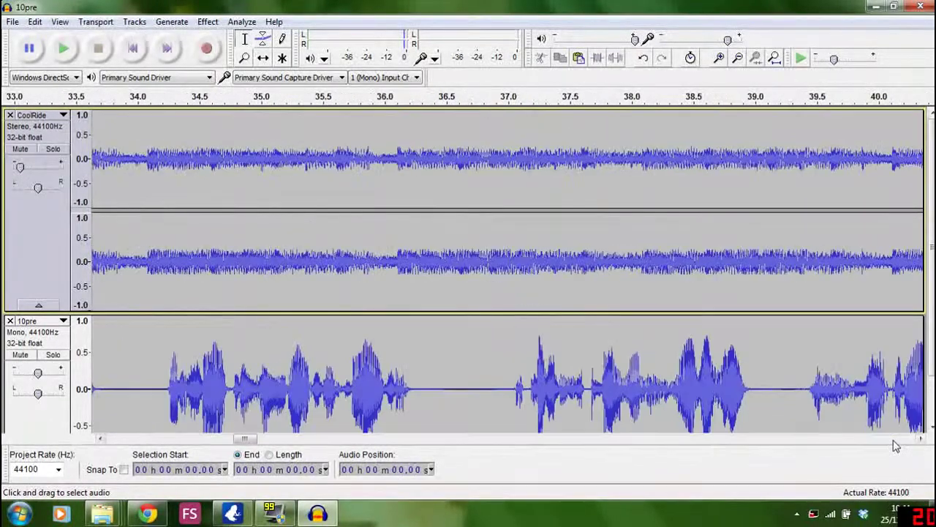
click(893, 439)
click(893, 439)
click(893, 441)
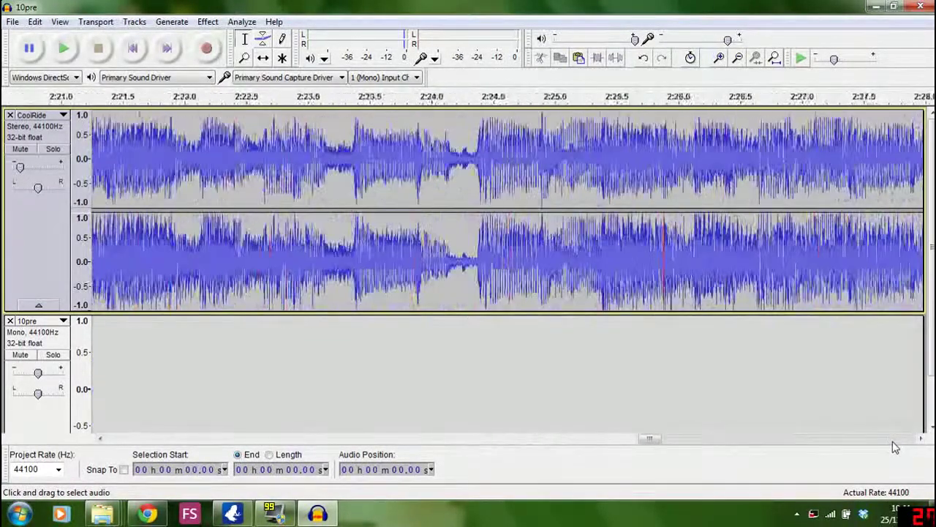
click(893, 441)
drag(647, 443, 554, 441)
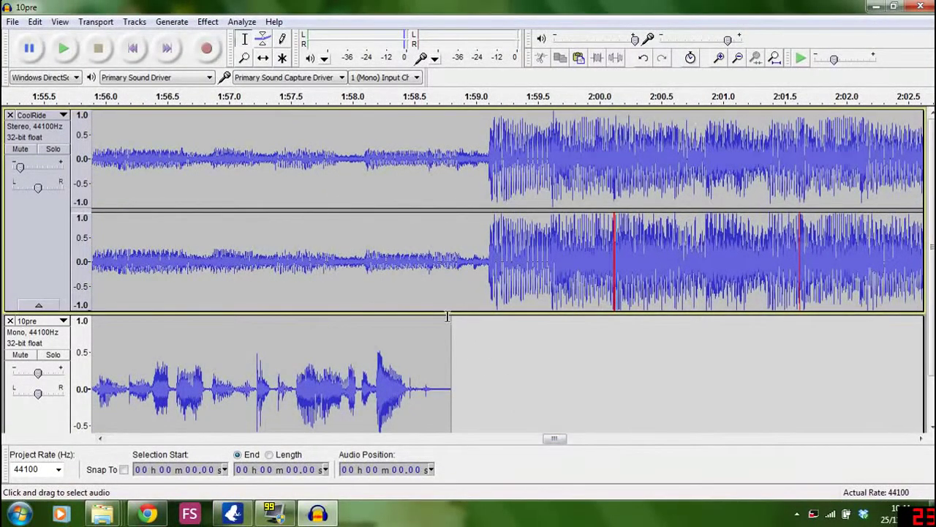
click(435, 356)
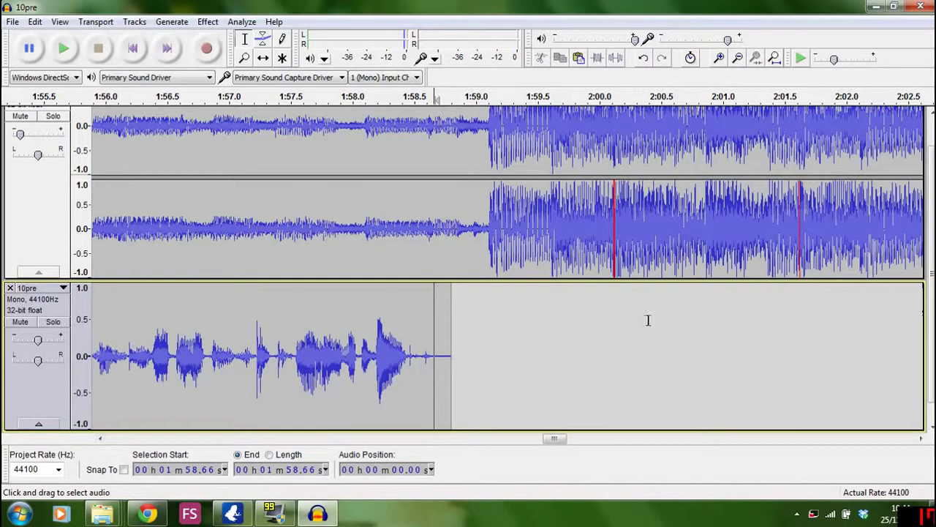
click(726, 338)
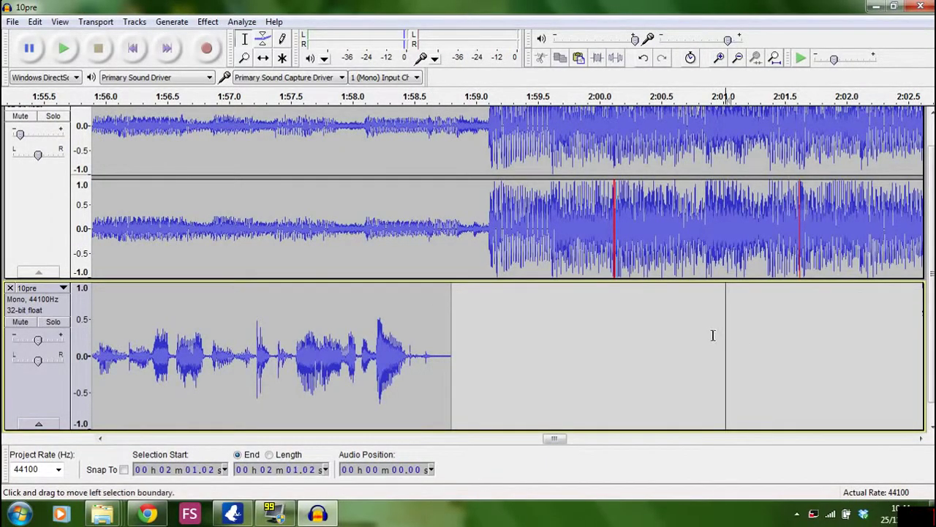
click(811, 316)
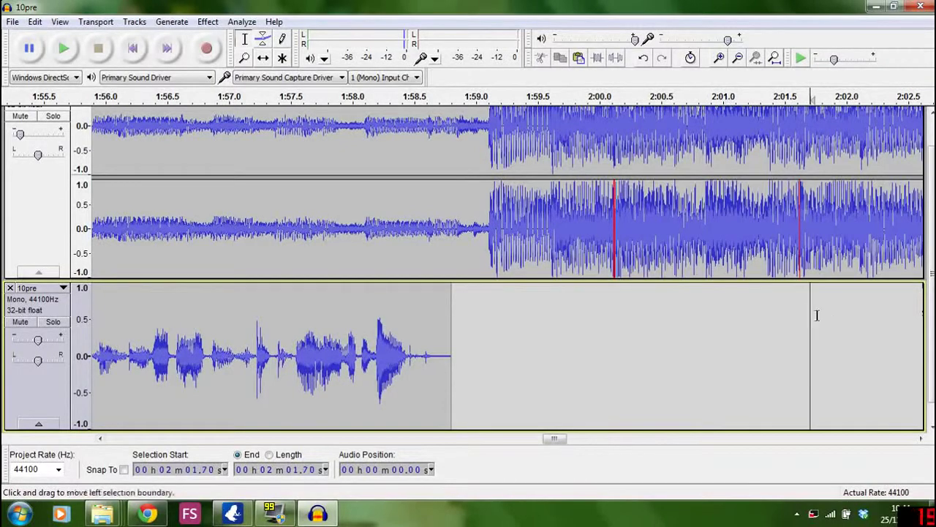
click(901, 318)
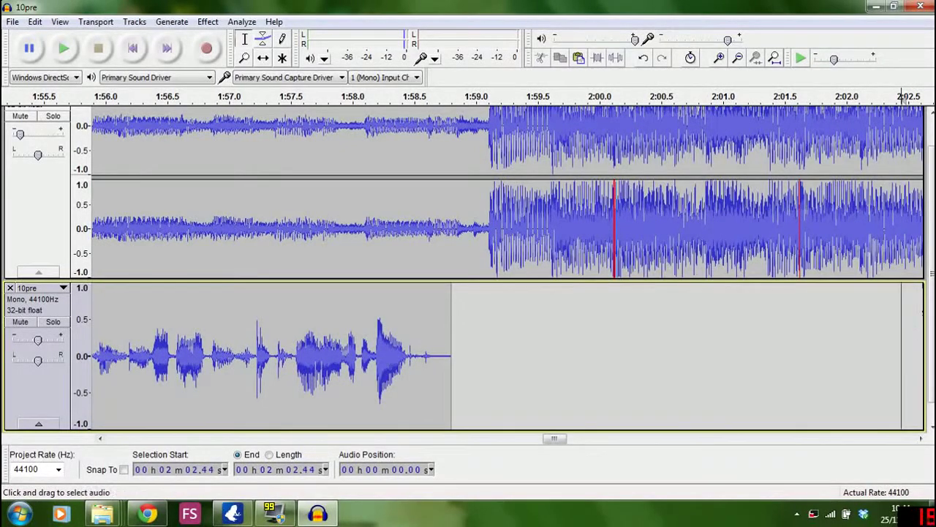
click(920, 438)
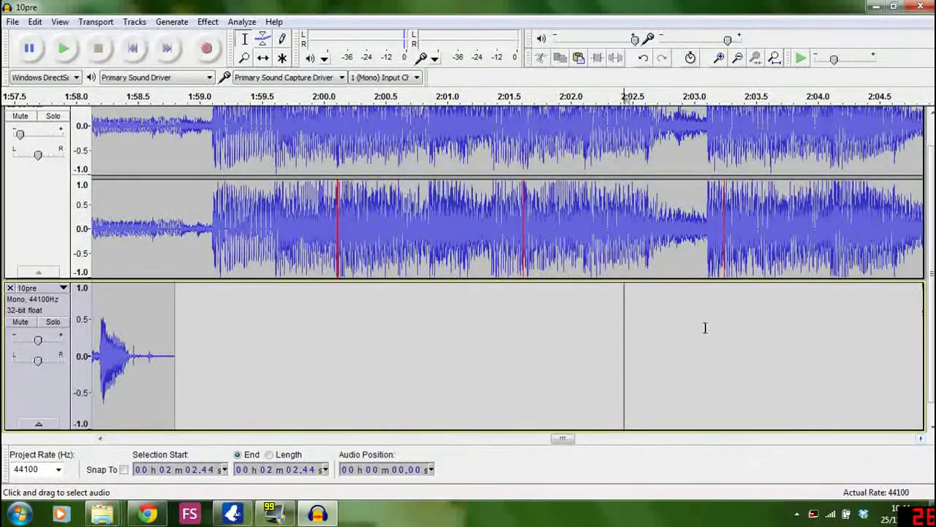
Delete the CoolRide music from about 2 min 3.09 s to the end of the track
click(706, 303)
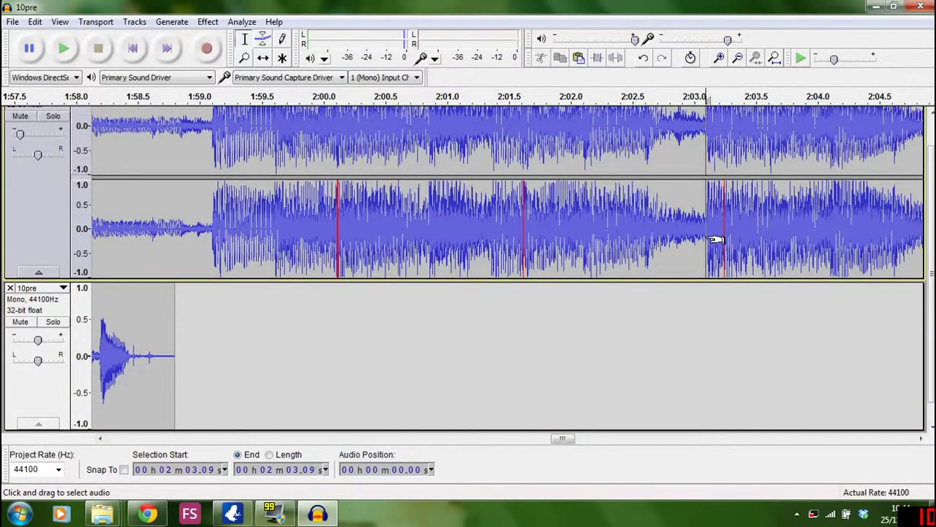
scroll(715, 240, up, 1)
click(738, 61)
click(739, 61)
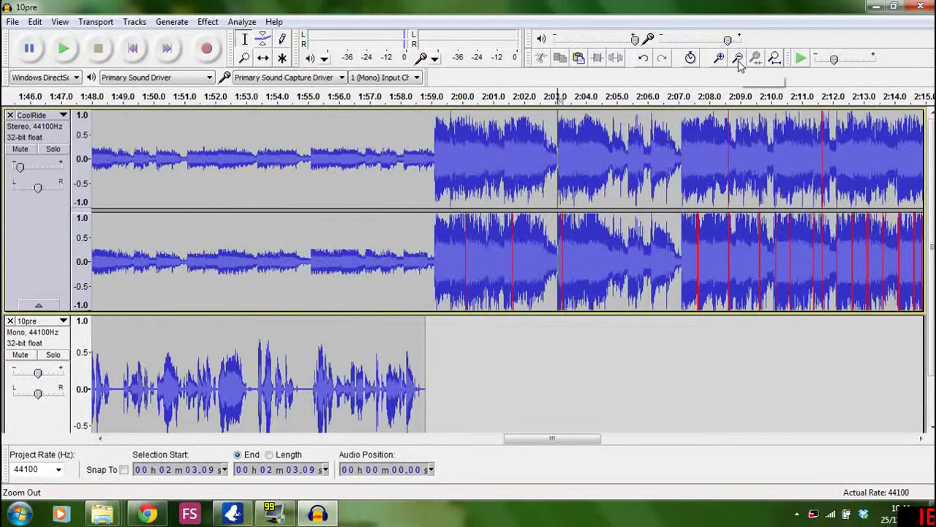
click(739, 61)
click(739, 62)
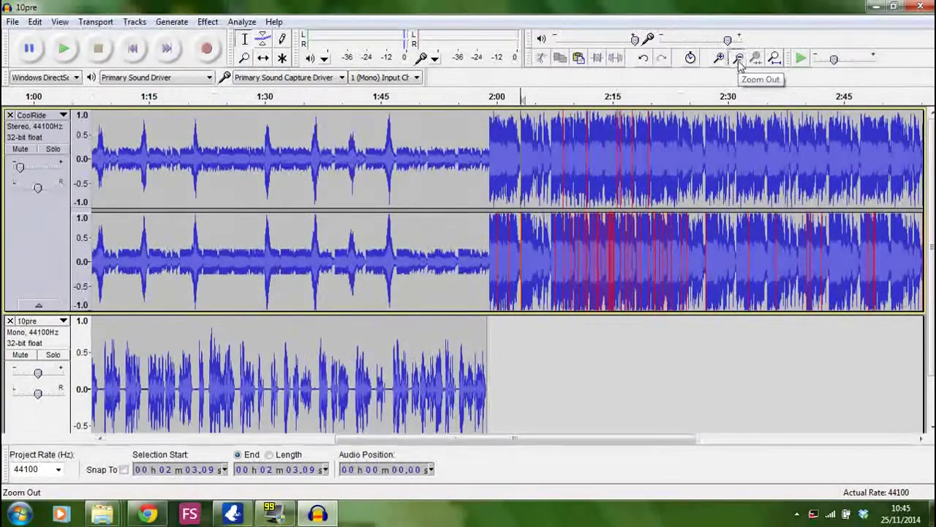
click(738, 61)
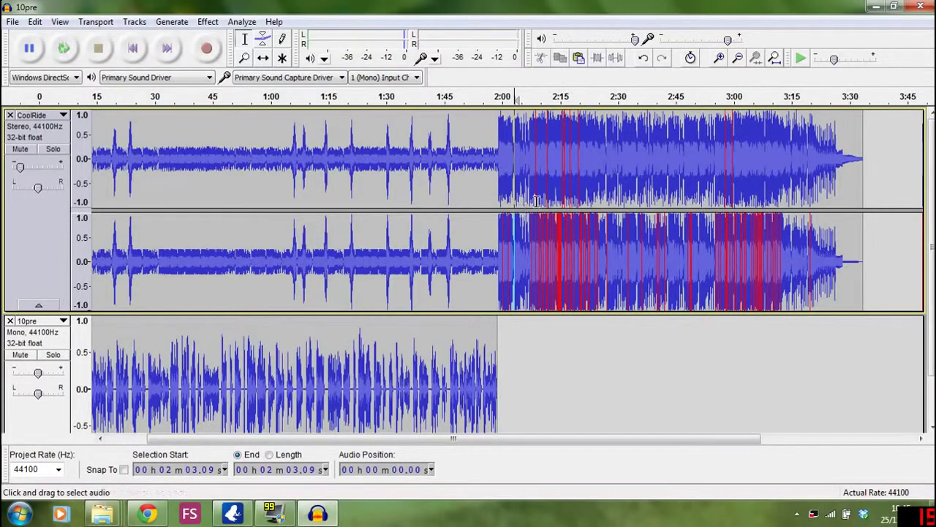
key(shift+Right)
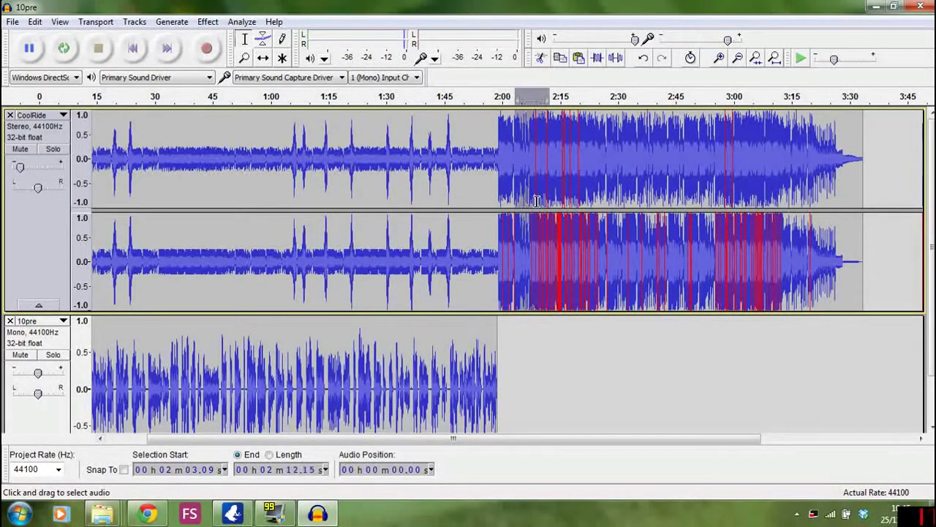
key(shift+Right)
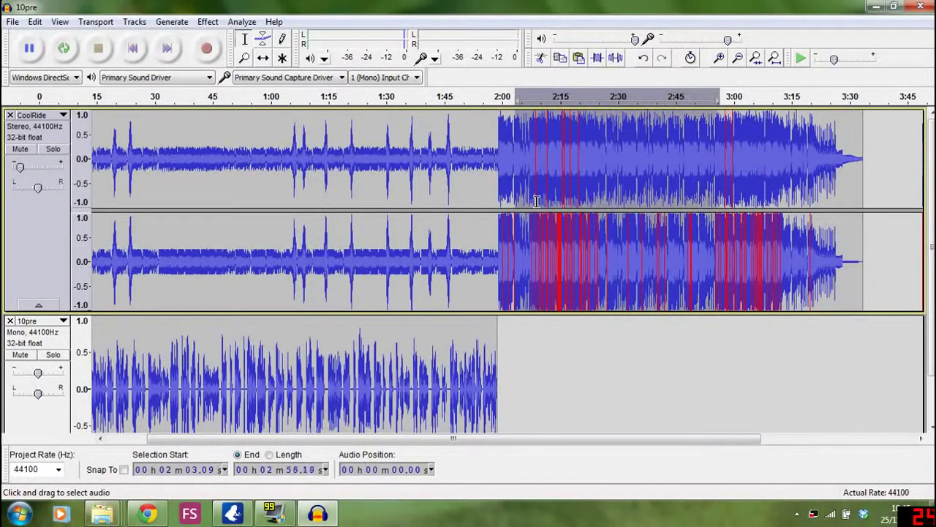
key(shift+Right)
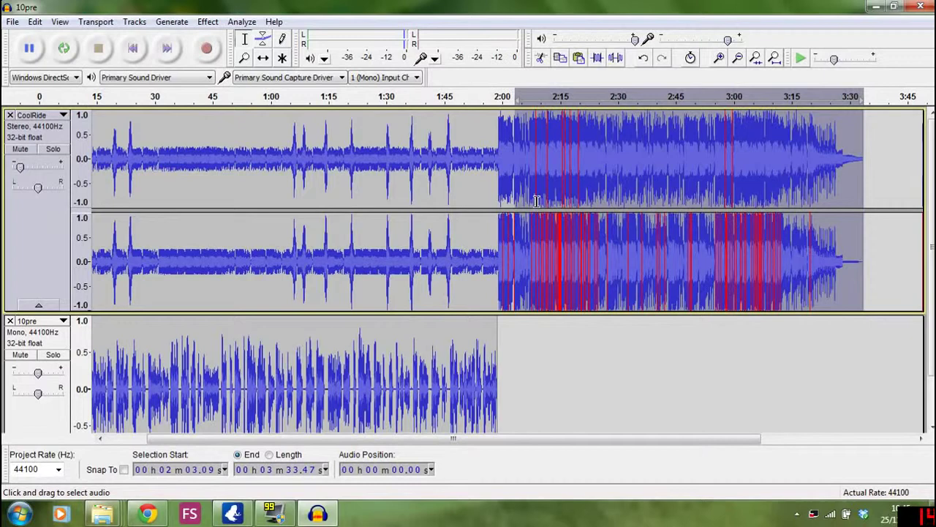
key(Delete)
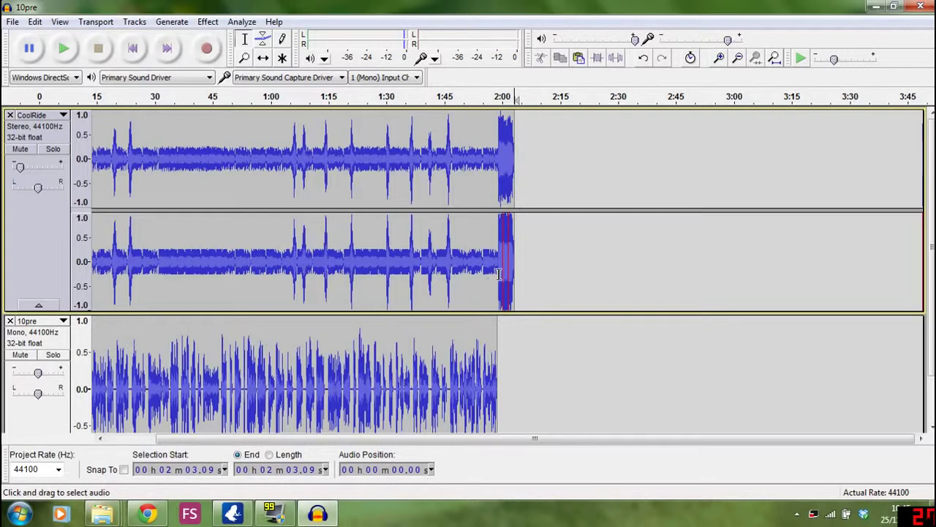
Fade out the CoolRide ending from 1 min 58.80 s to 2 min 3.09 s and play it from about 1 min 57.75 s
key(shift)
key(shift+Right)
key(shift+Right)
key(shift+Right)
key(shift+Right)
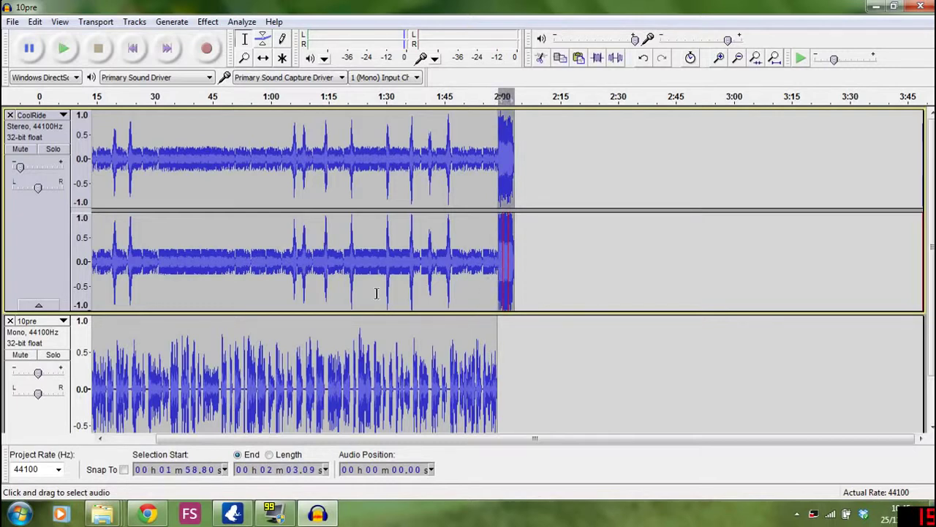
click(208, 21)
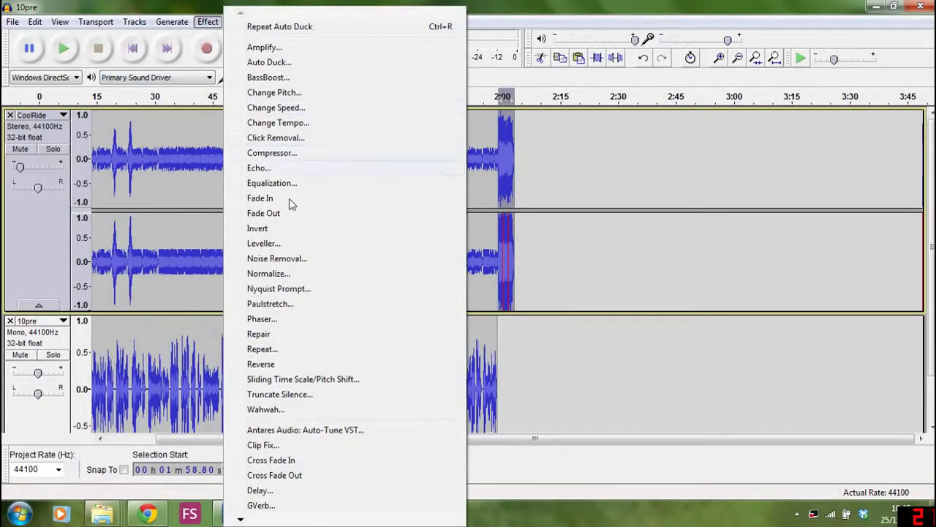
click(263, 213)
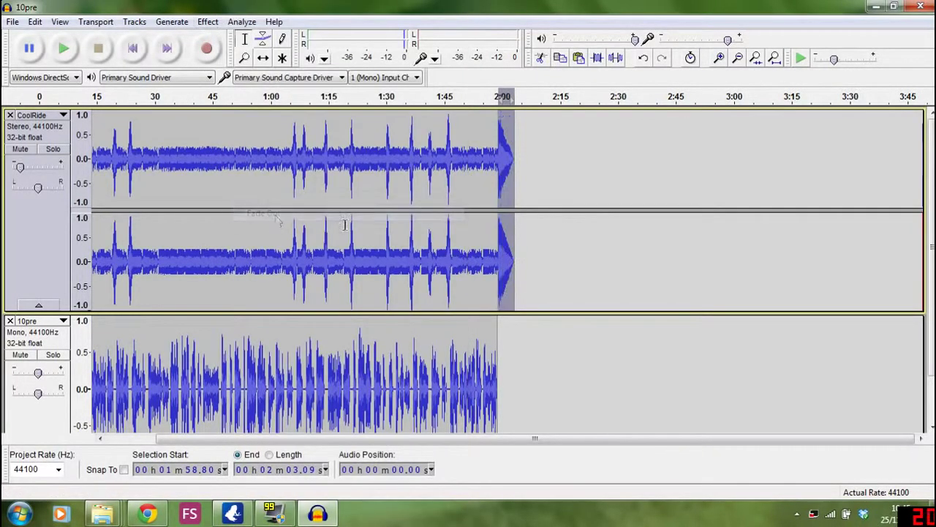
click(495, 192)
key(space)
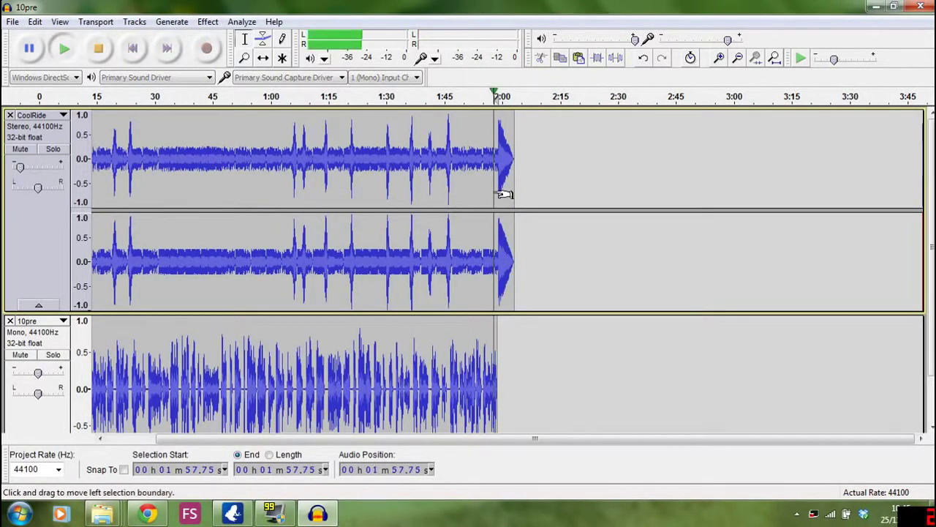